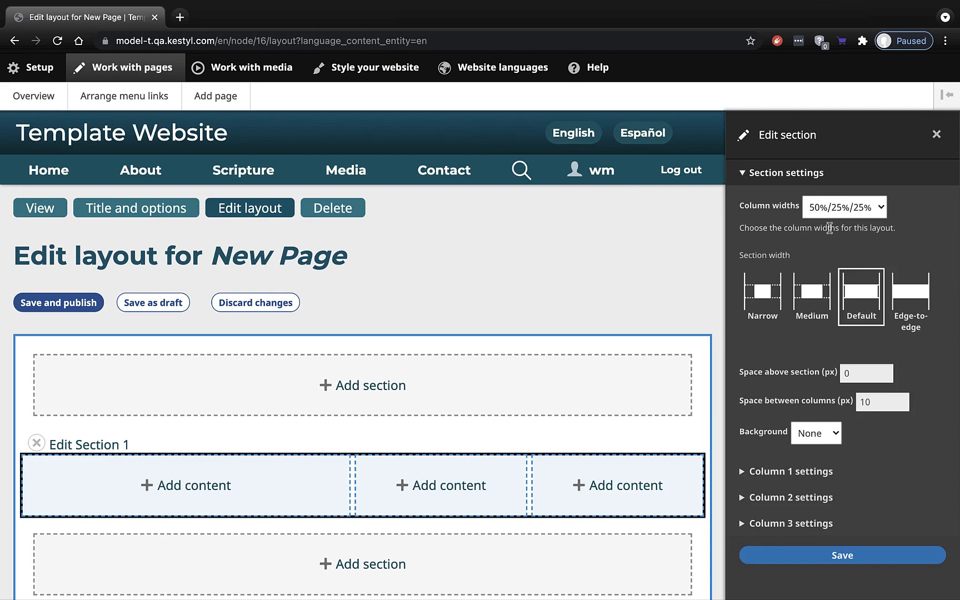
Close the section settings and add a Text content block to the first column of Section 1.
click(937, 135)
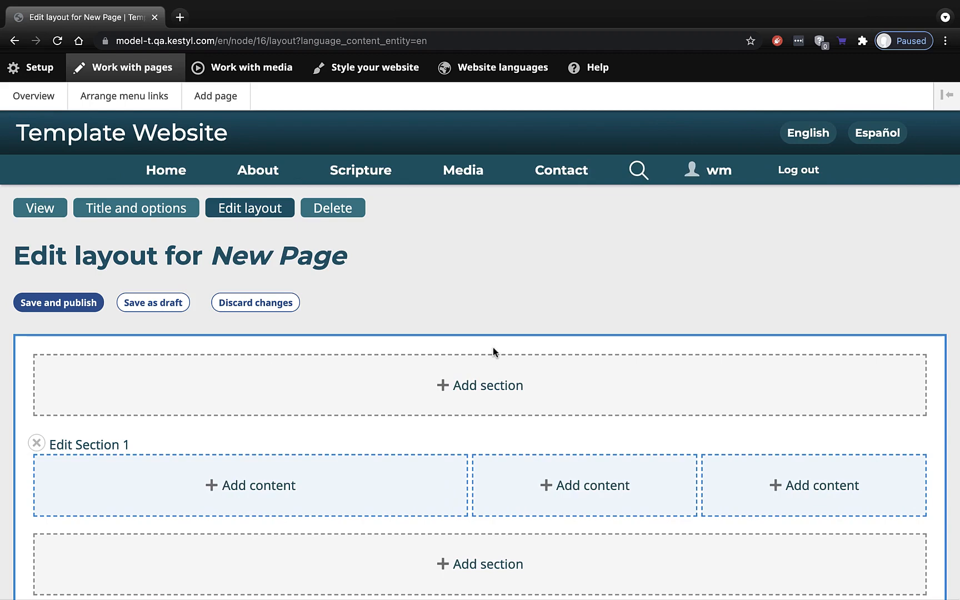
click(257, 487)
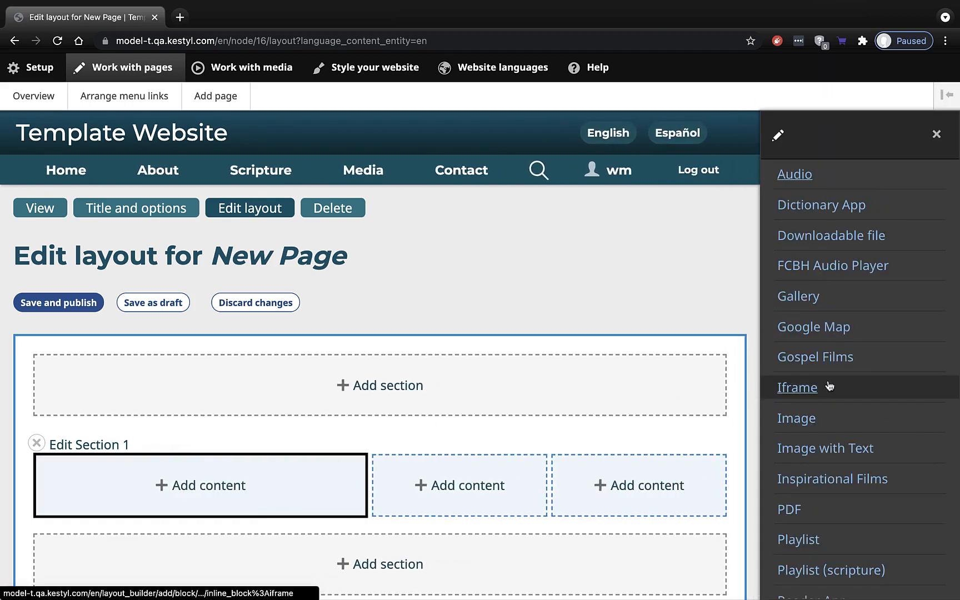
scroll(830, 387, down, 5)
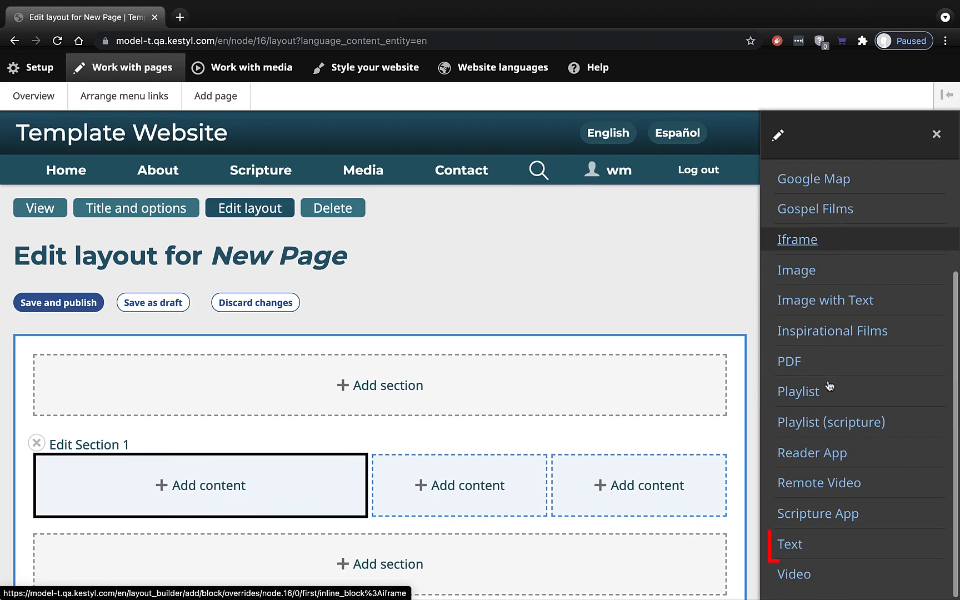
click(789, 546)
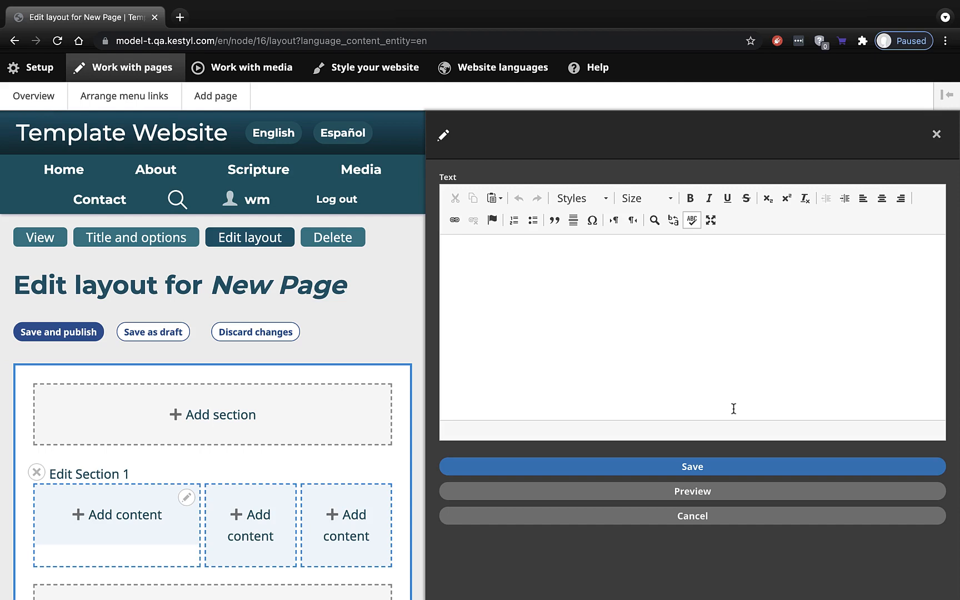
Paste the copied article text into the new Text block and save the block.
click(625, 311)
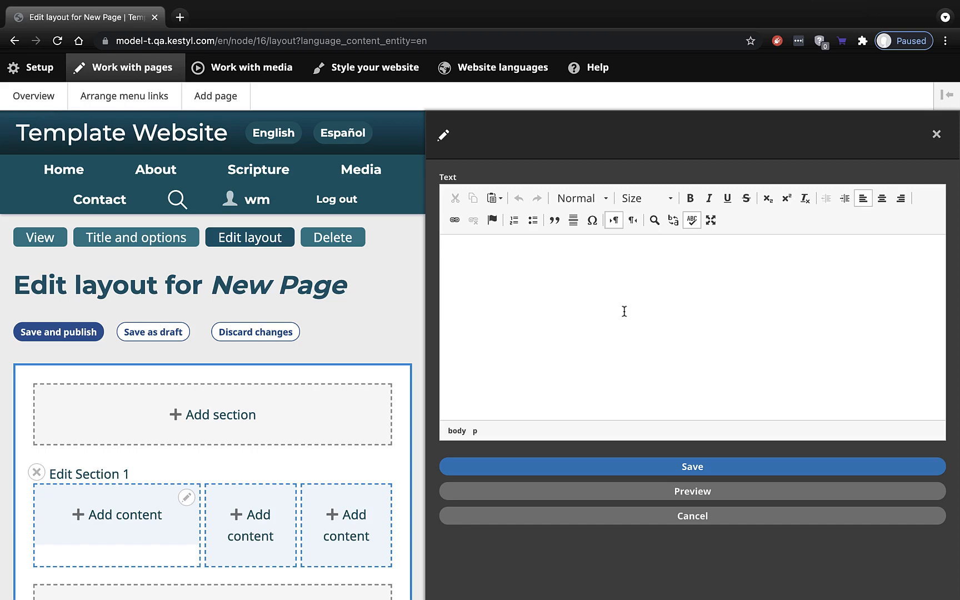
key(super+v)
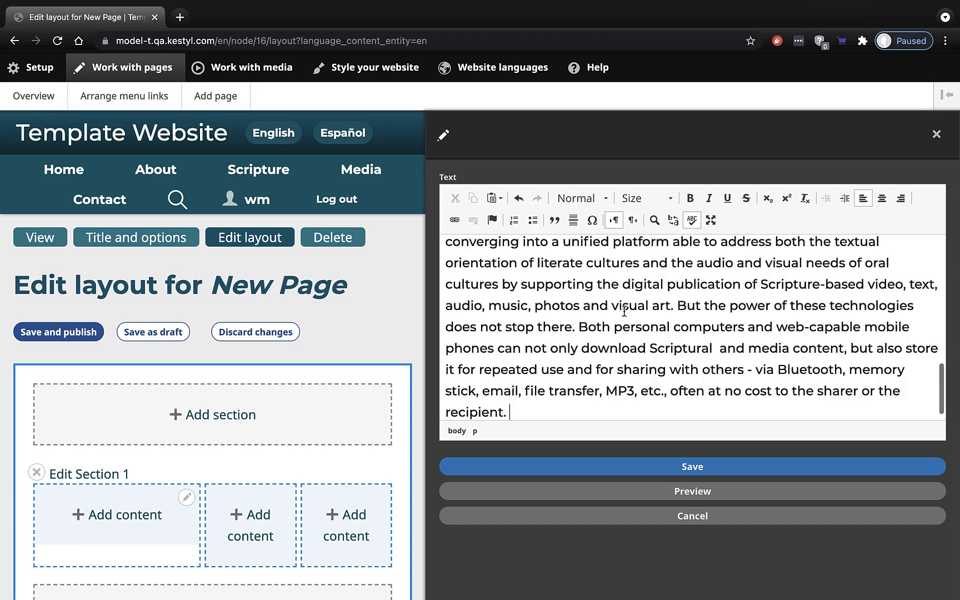
scroll(624, 311, up, 10)
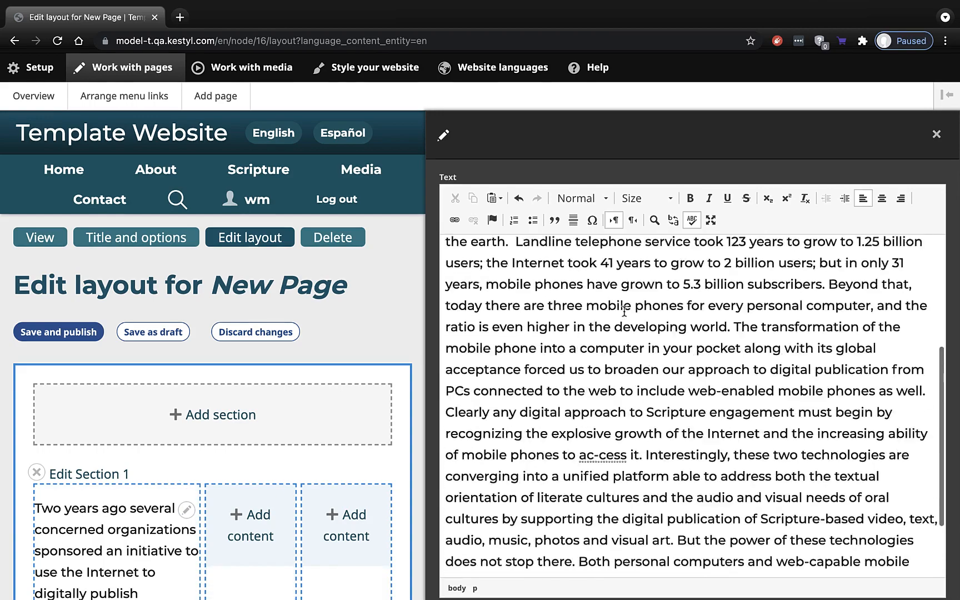
scroll(624, 311, down, 10)
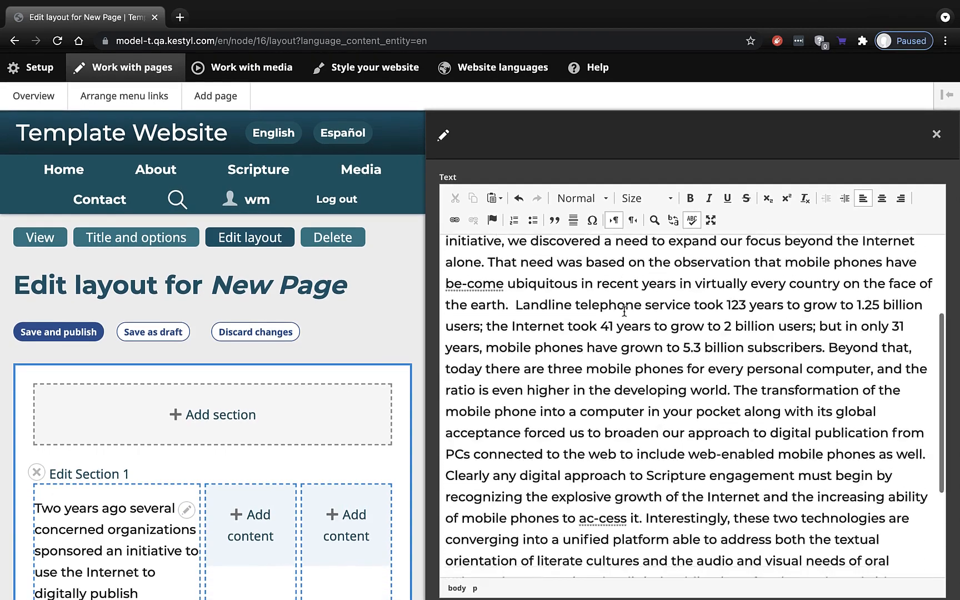
scroll(659, 404, down, 3)
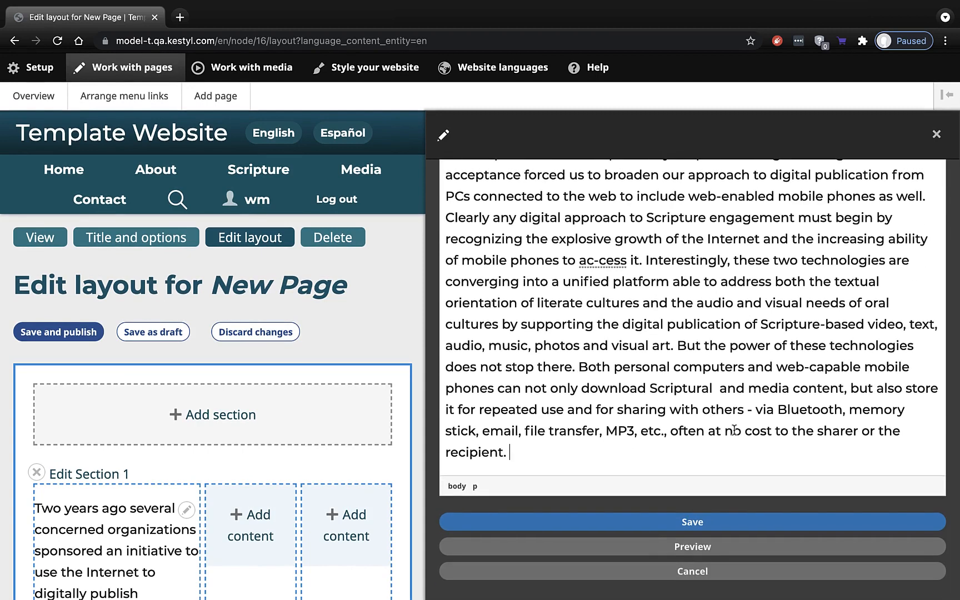
click(690, 522)
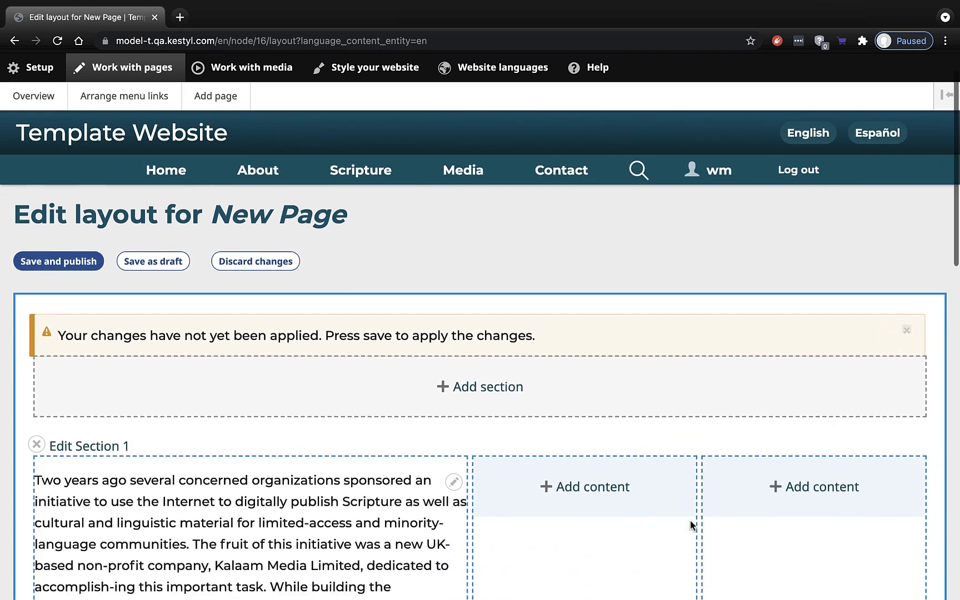
Review the article text in the first column and save the New Page layout as a draft.
scroll(690, 522, down, 8)
scroll(690, 525, down, 7)
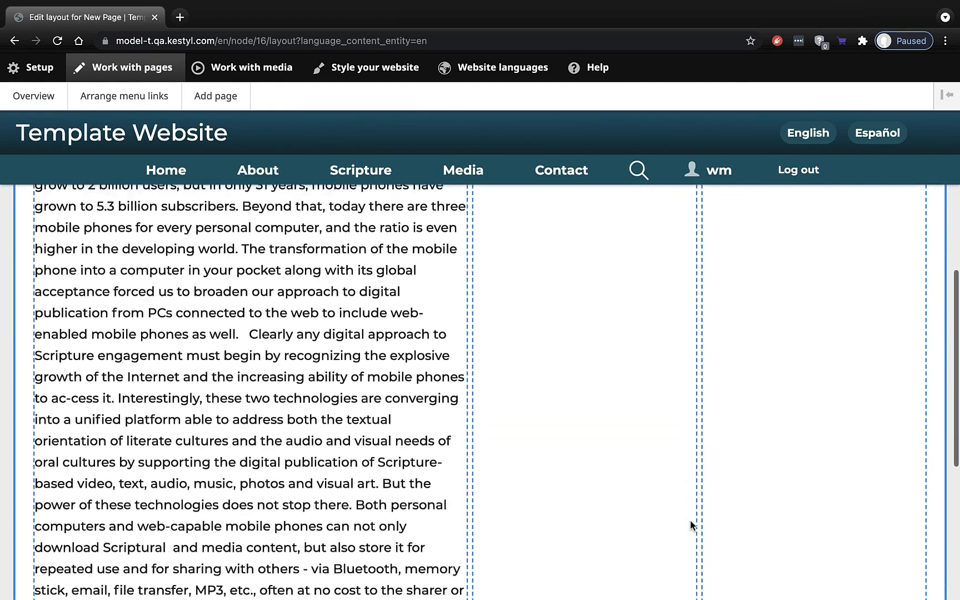
scroll(691, 525, up, 2)
scroll(691, 525, up, 12)
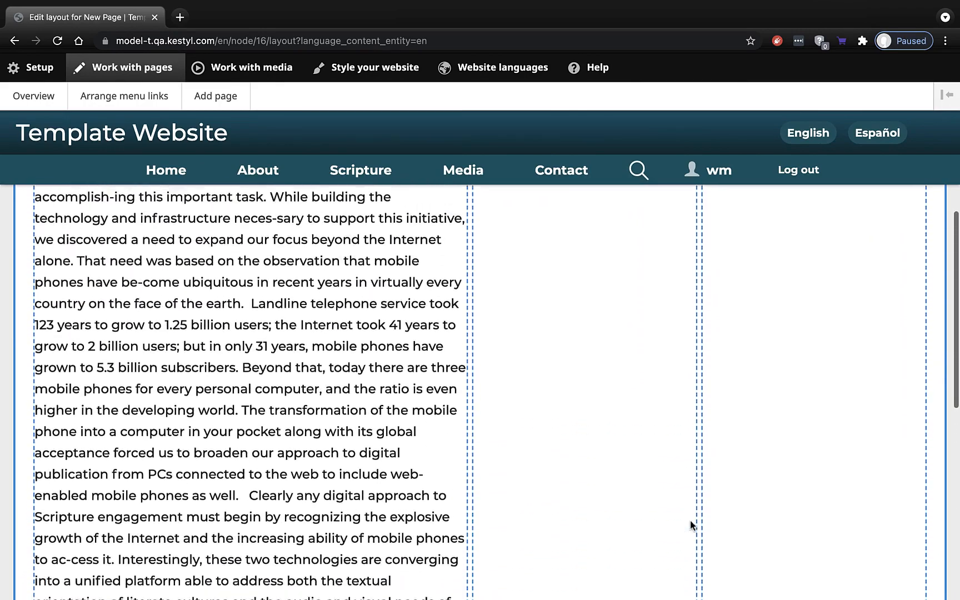
scroll(691, 525, up, 4)
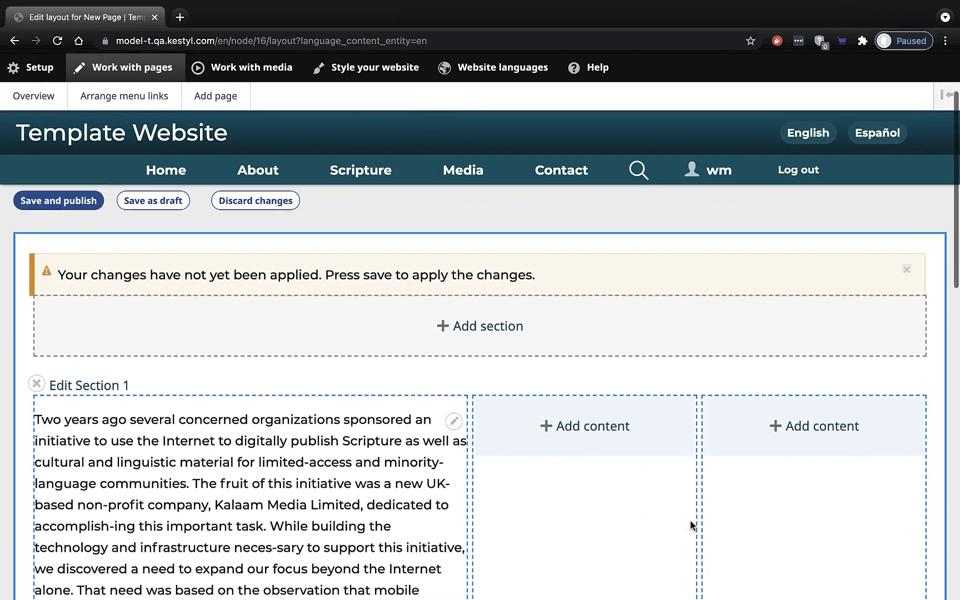
scroll(691, 521, up, 1)
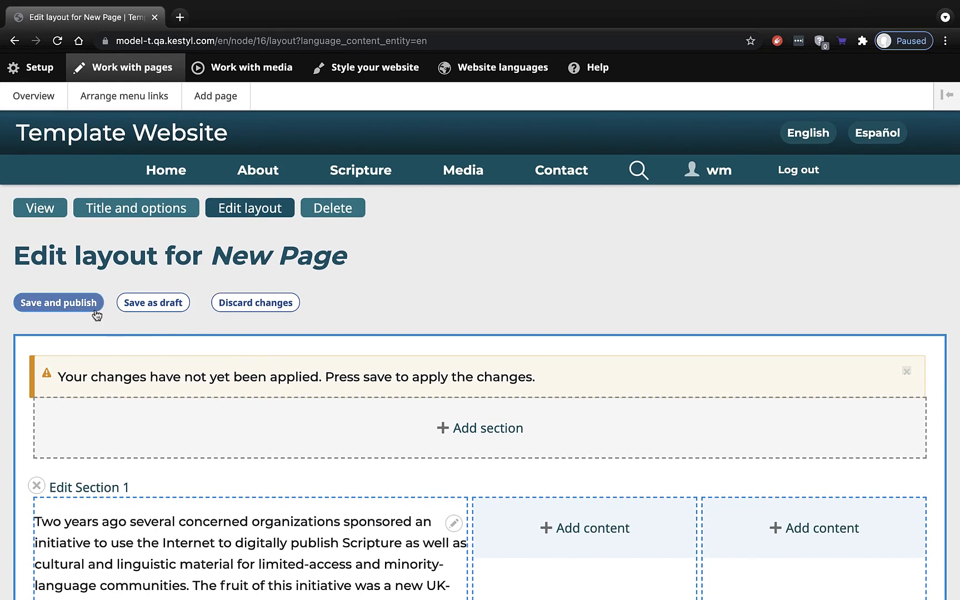
click(158, 304)
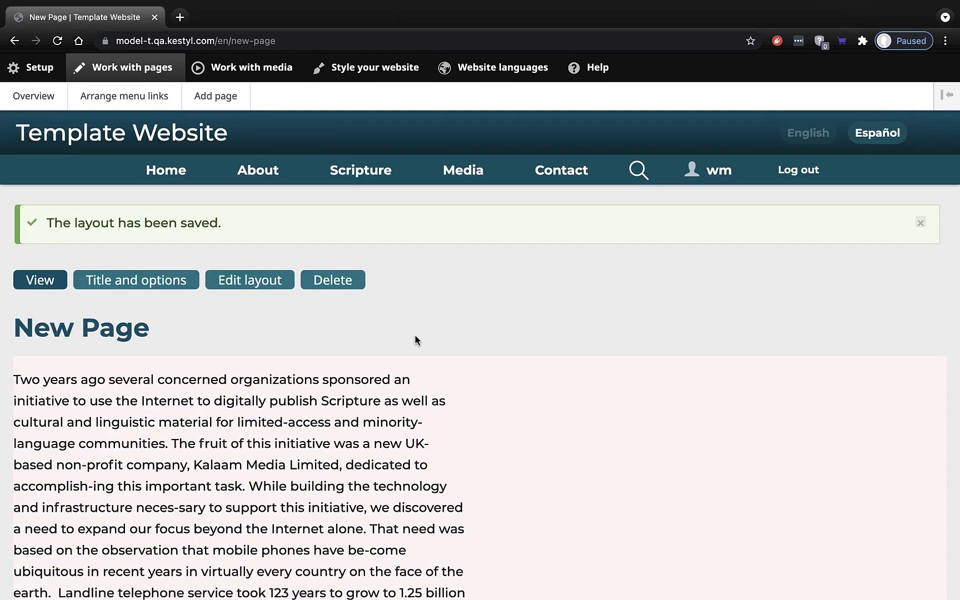
Reopen the New Page layout and open the first column's text block for editing.
click(251, 282)
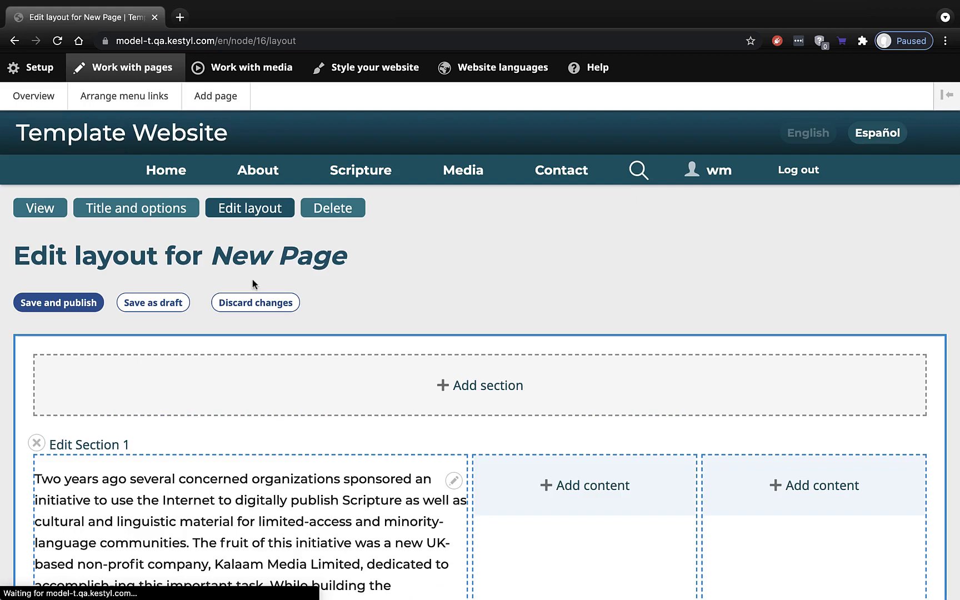
scroll(409, 314, down, 4)
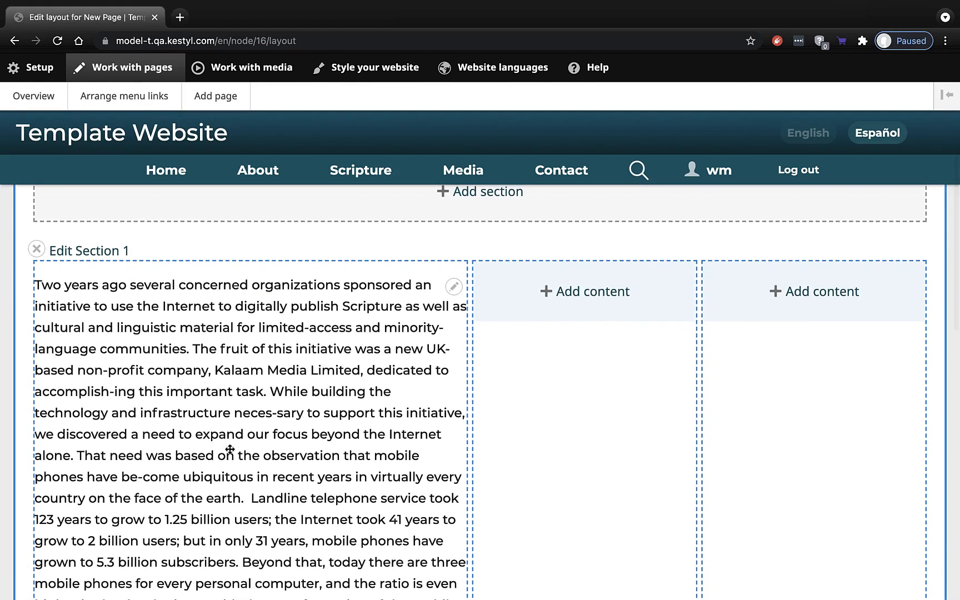
click(455, 288)
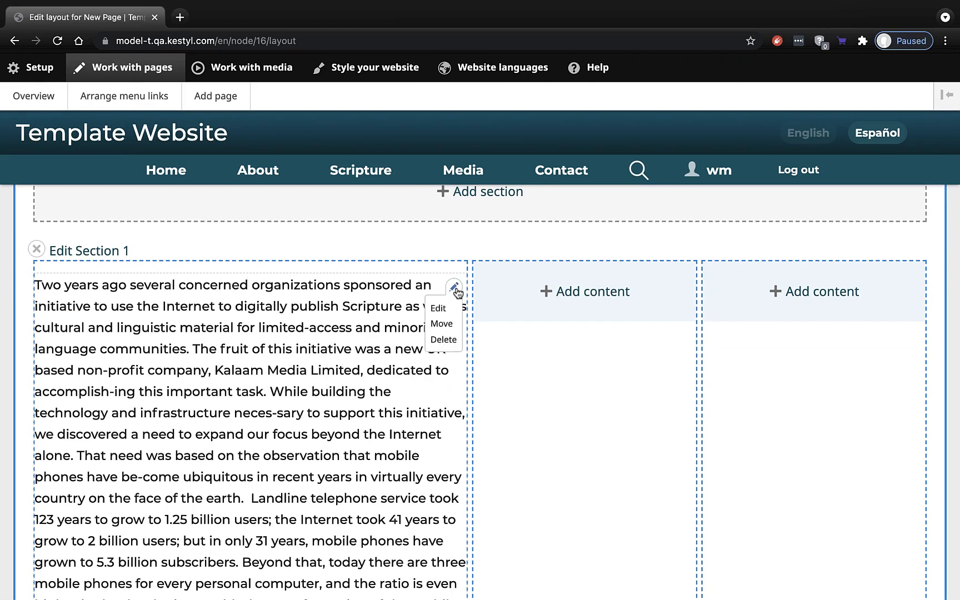
click(442, 310)
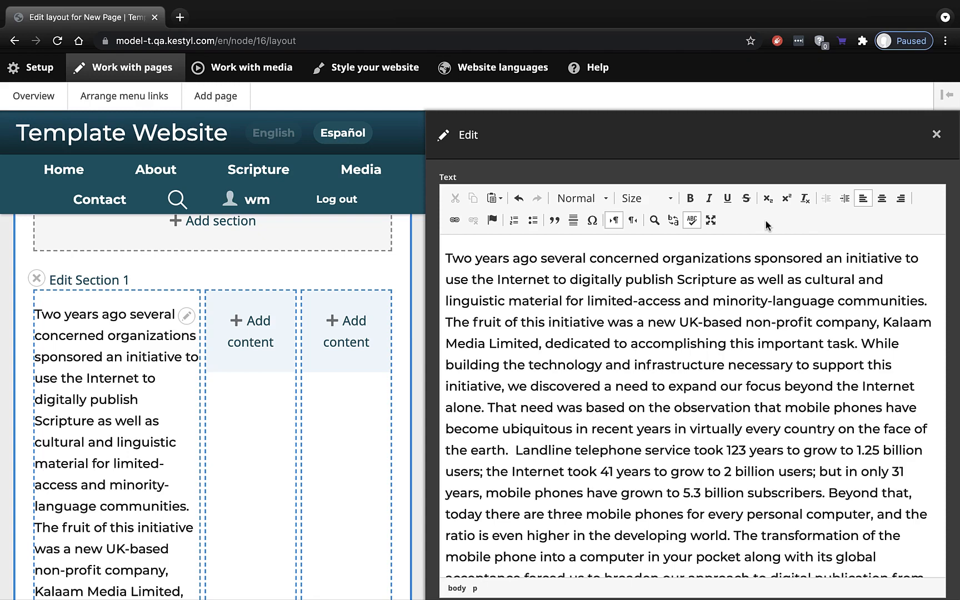
Try the text editor's full-screen view on and off, leaving the editor maximized.
click(712, 222)
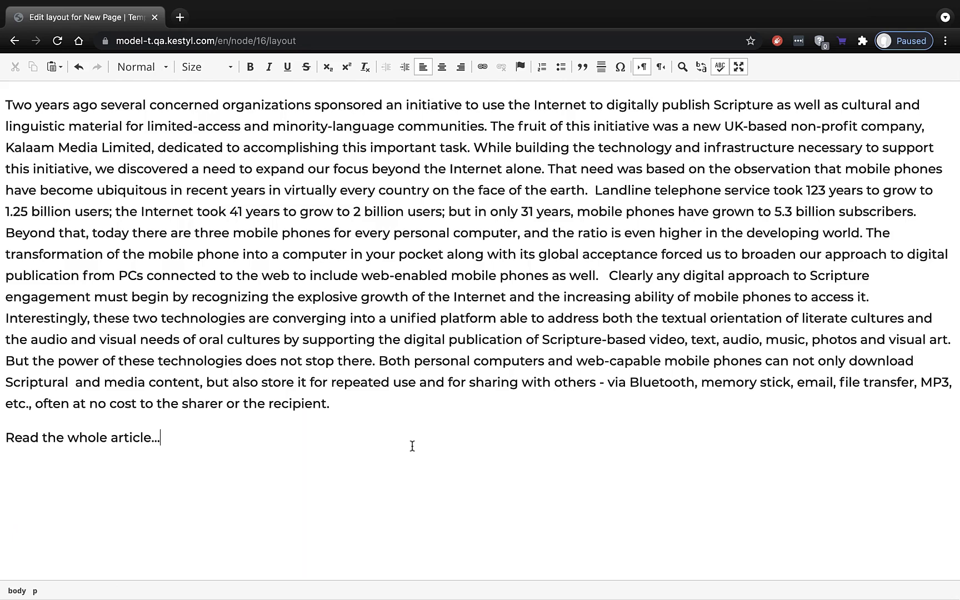
click(740, 67)
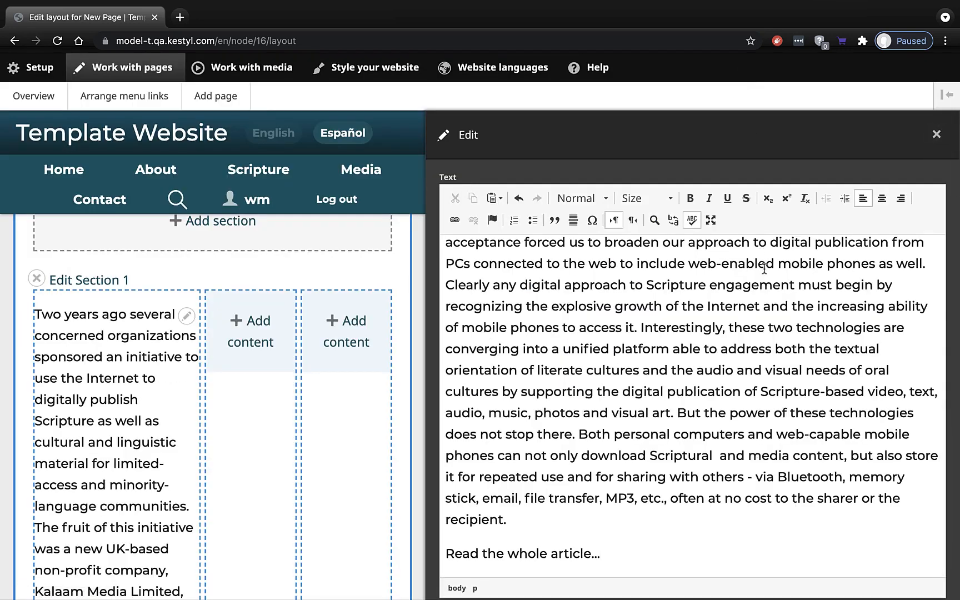
click(712, 219)
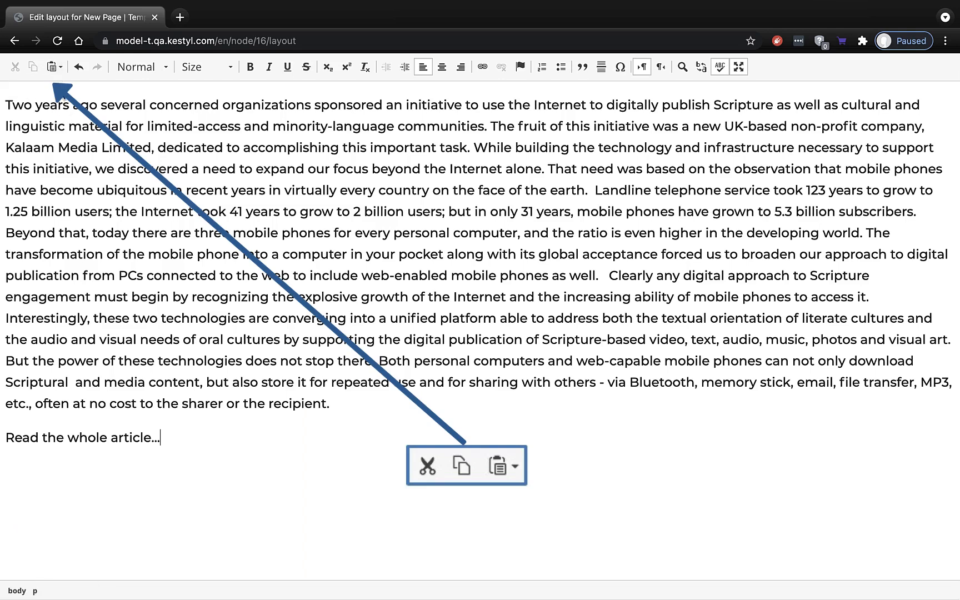
Try the editor's regular Paste option and look at the alternatives for plain text and Word content.
click(61, 69)
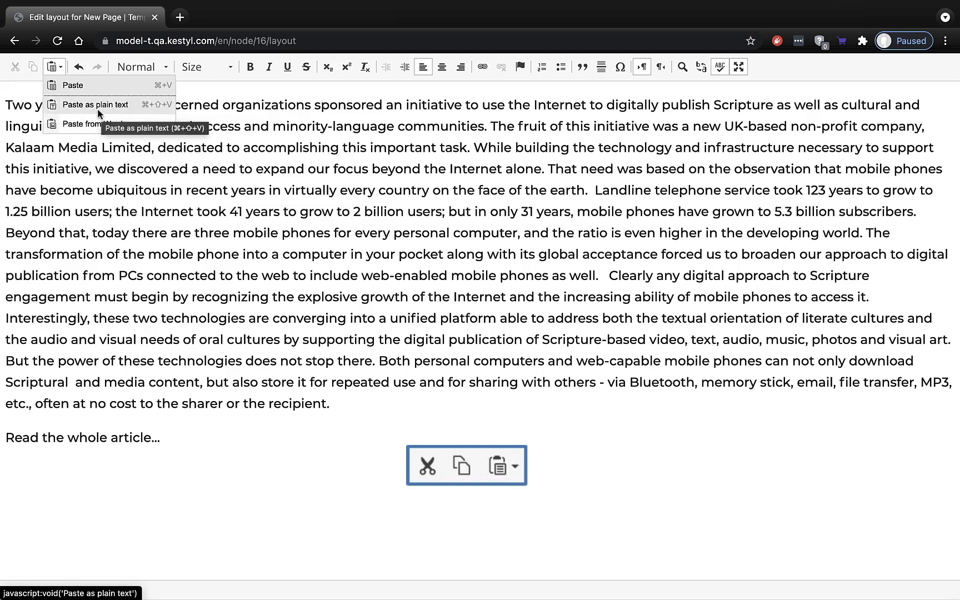
click(76, 85)
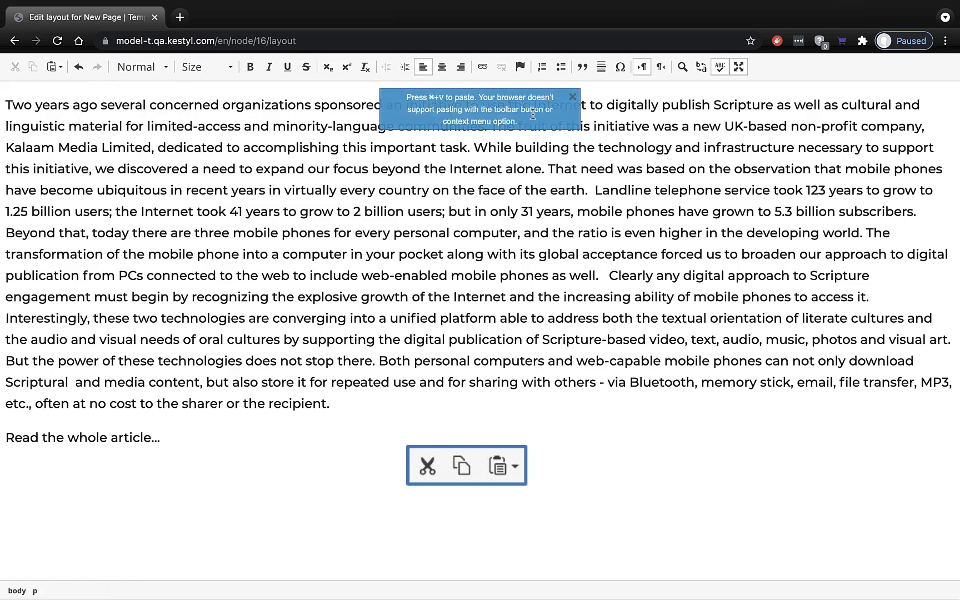
click(572, 98)
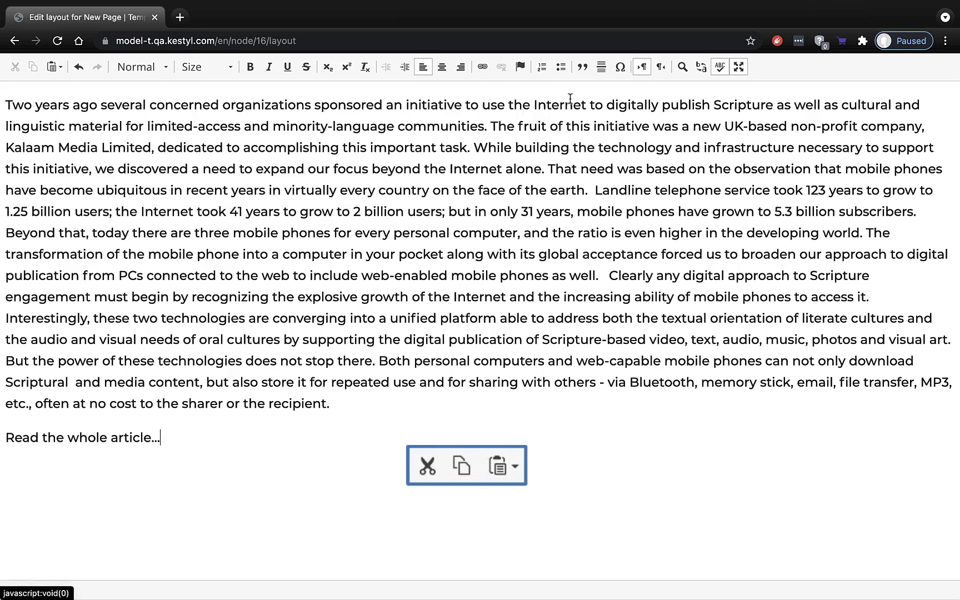
click(61, 70)
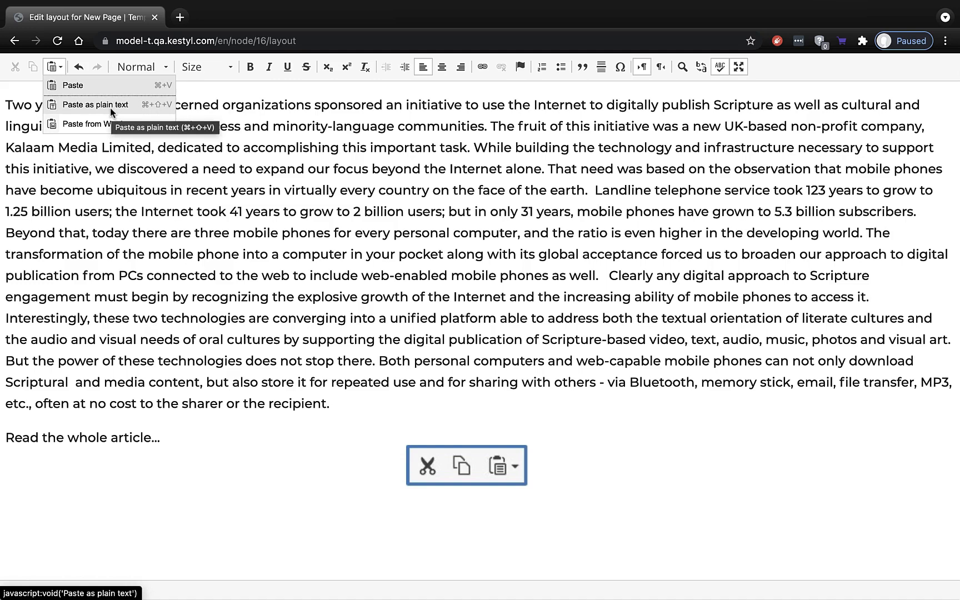
click(63, 67)
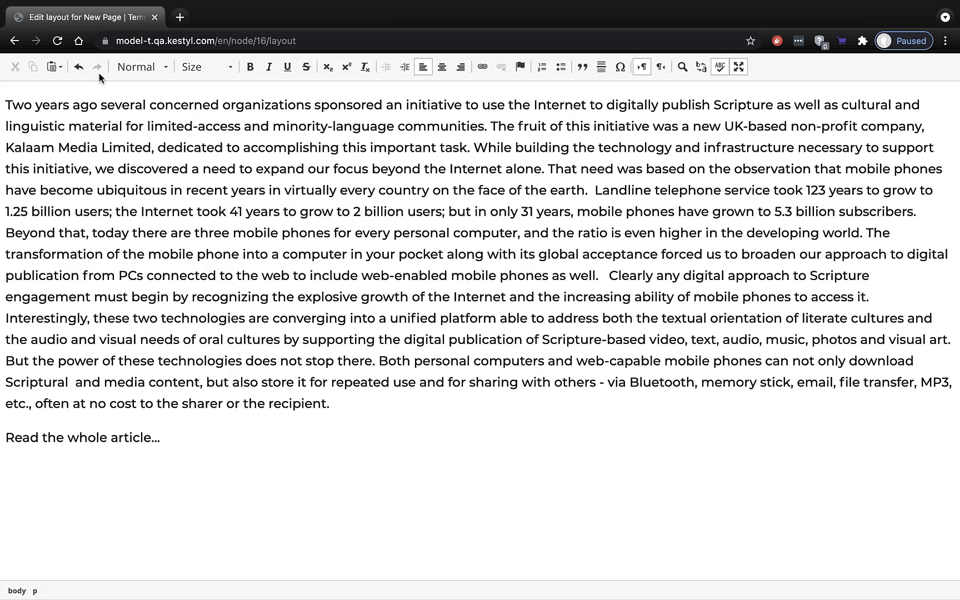
Look through the formatting styles and font sizes available in the text editor without applying any.
click(153, 67)
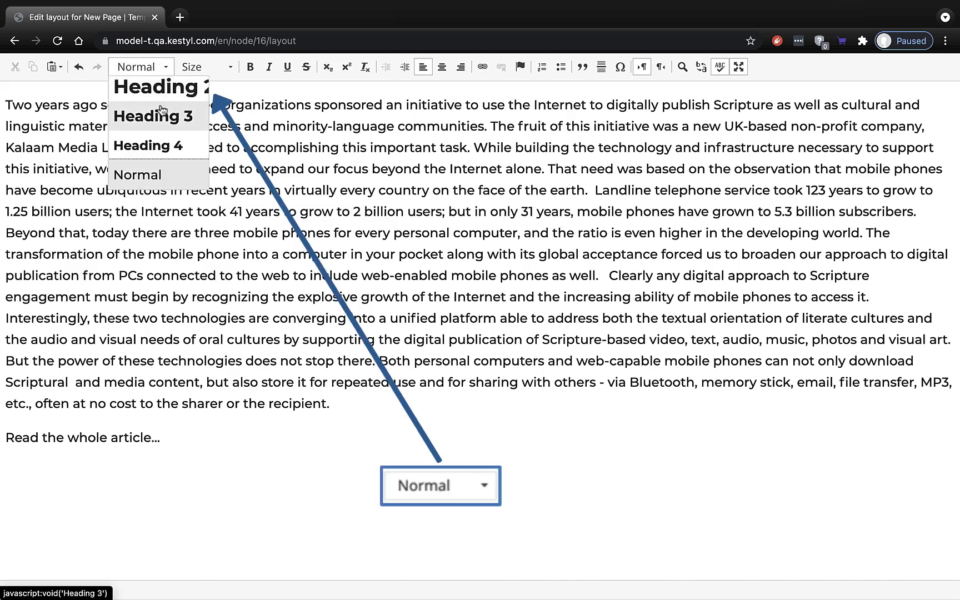
click(166, 64)
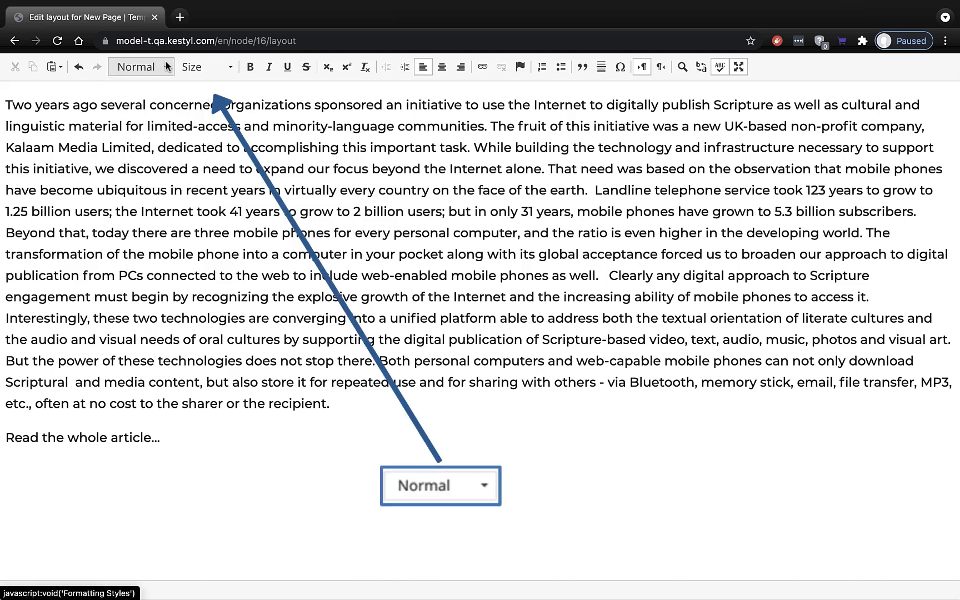
click(233, 67)
scroll(228, 150, down, 5)
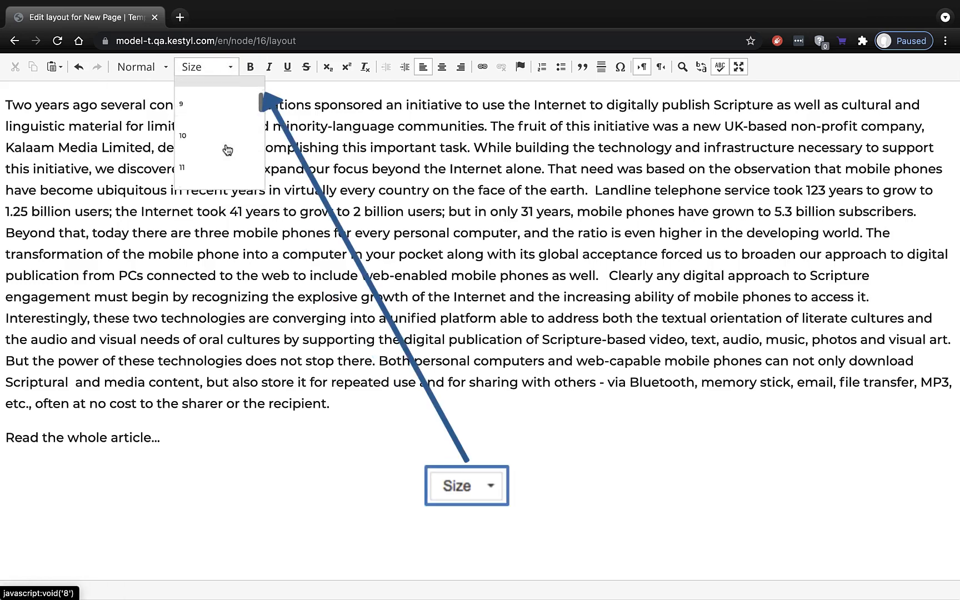
scroll(229, 156, down, 4)
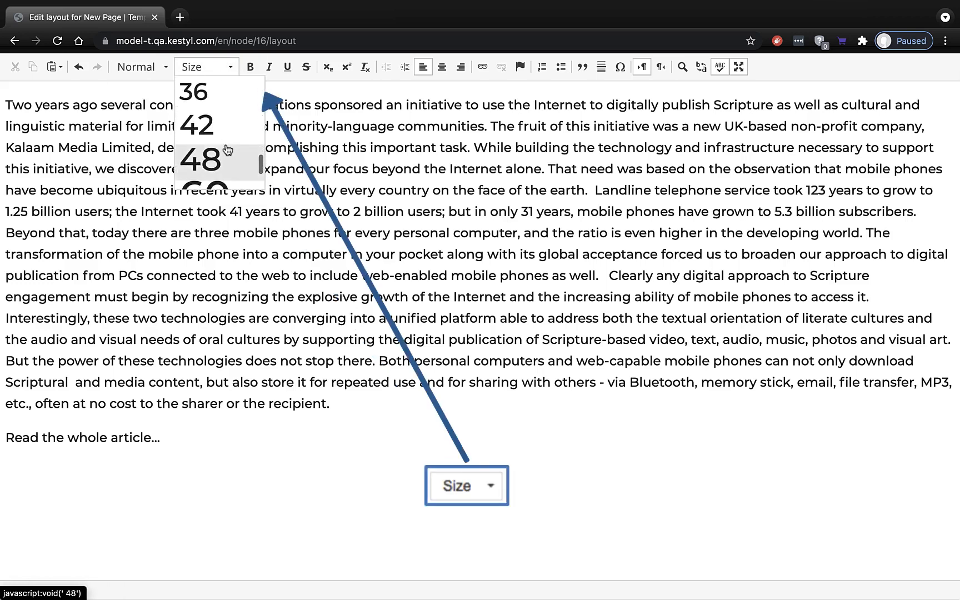
scroll(230, 159, up, 10)
click(230, 70)
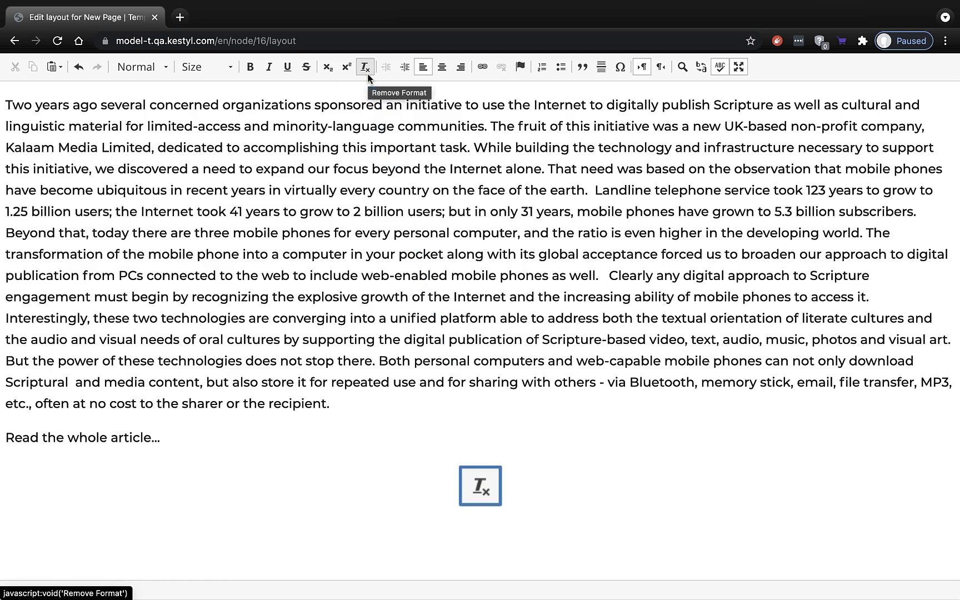
Select the article's first two sentences, ending at "important task.", and clear the selection again.
click(403, 146)
drag(471, 149, 1, 109)
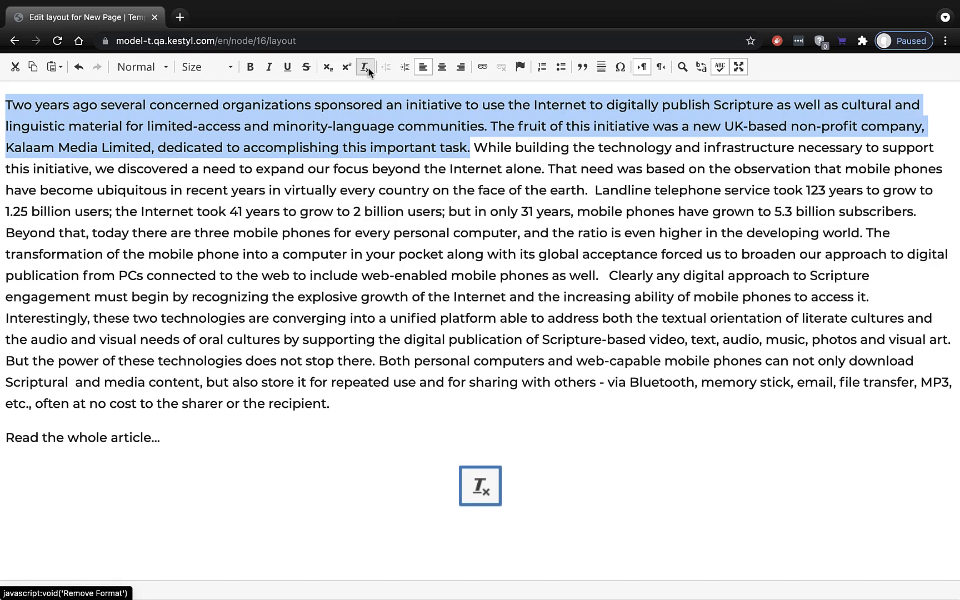
click(475, 148)
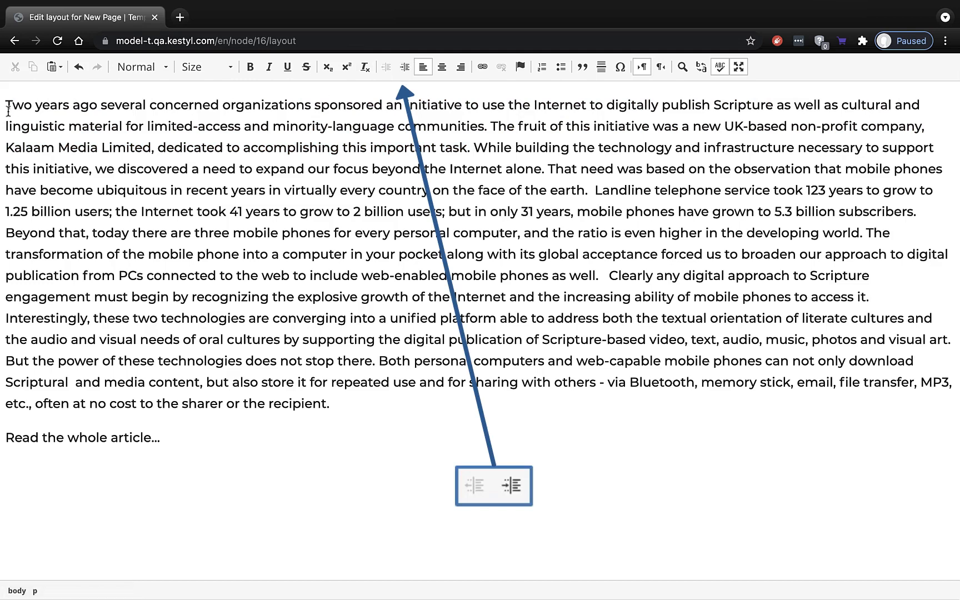
Try increasing the indent of the article's first paragraph, decrease it again, and clear the text selection.
drag(5, 104, 59, 203)
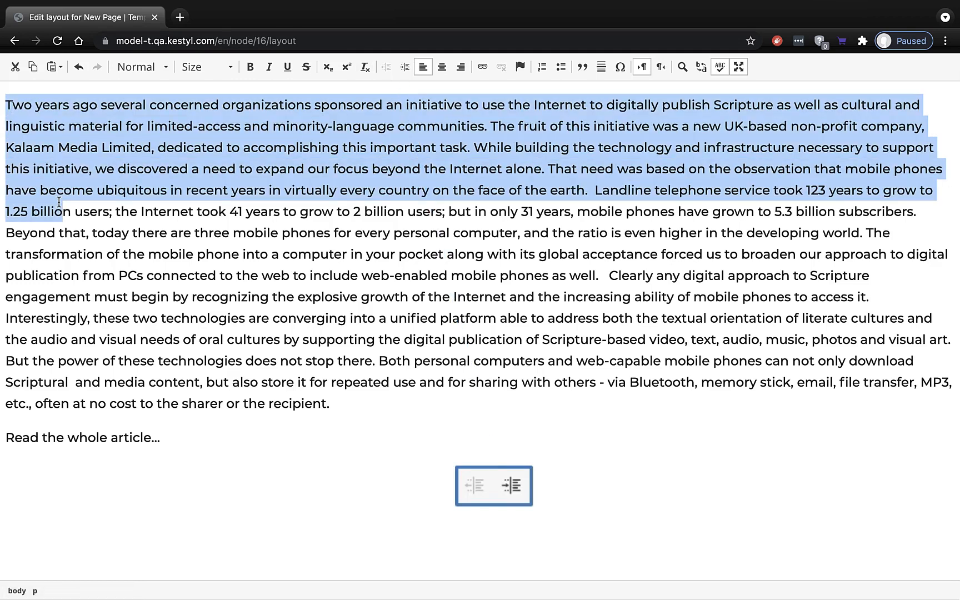
click(405, 66)
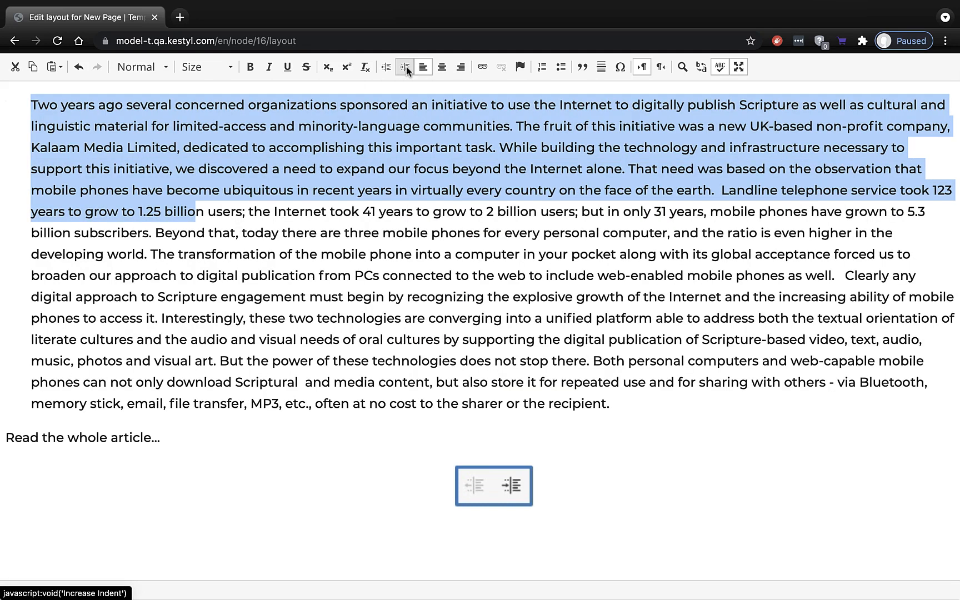
click(384, 67)
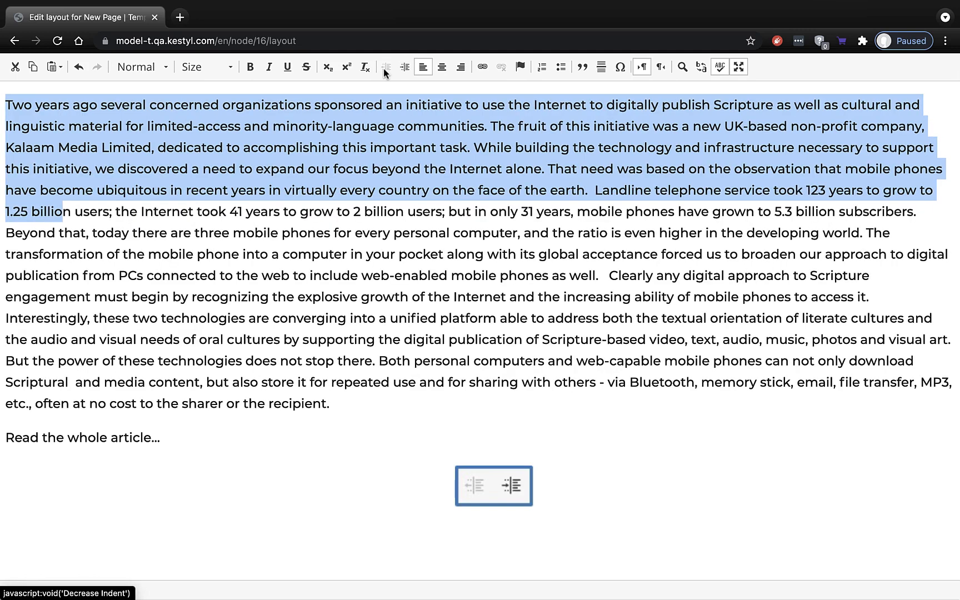
click(394, 190)
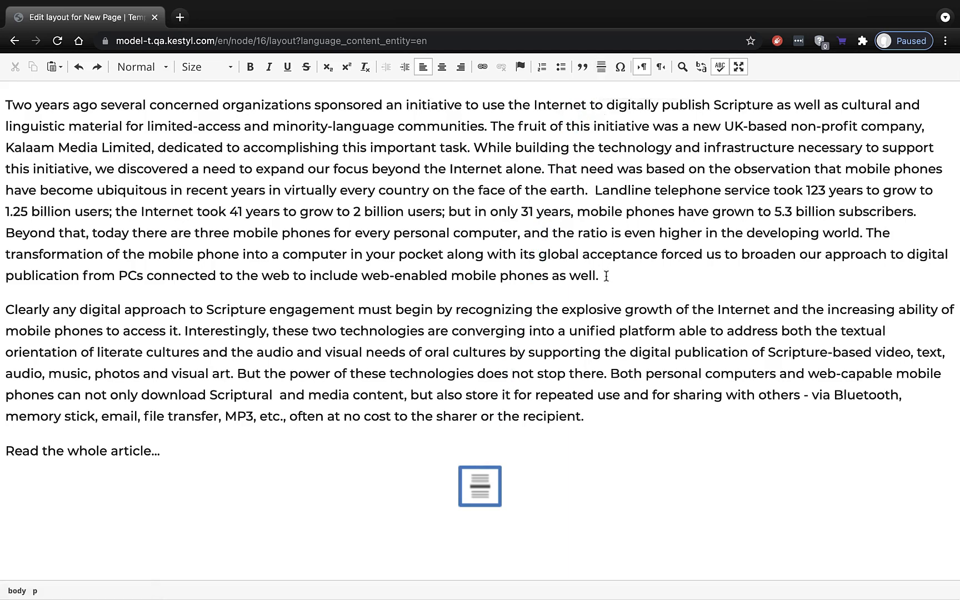
Insert a horizontal line between the two article paragraphs and a ♦ special character before "Clearly any digital approach".
click(601, 67)
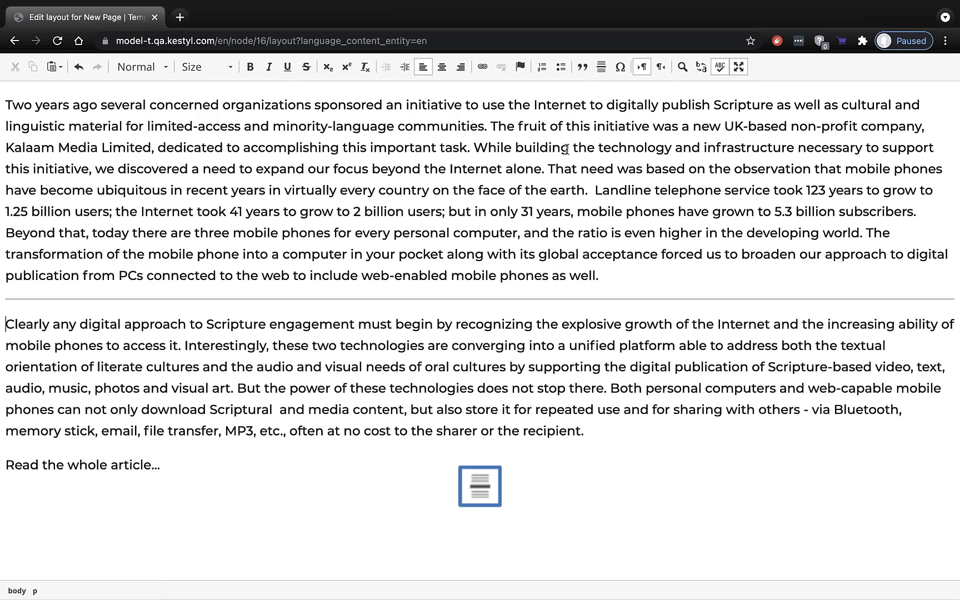
click(621, 67)
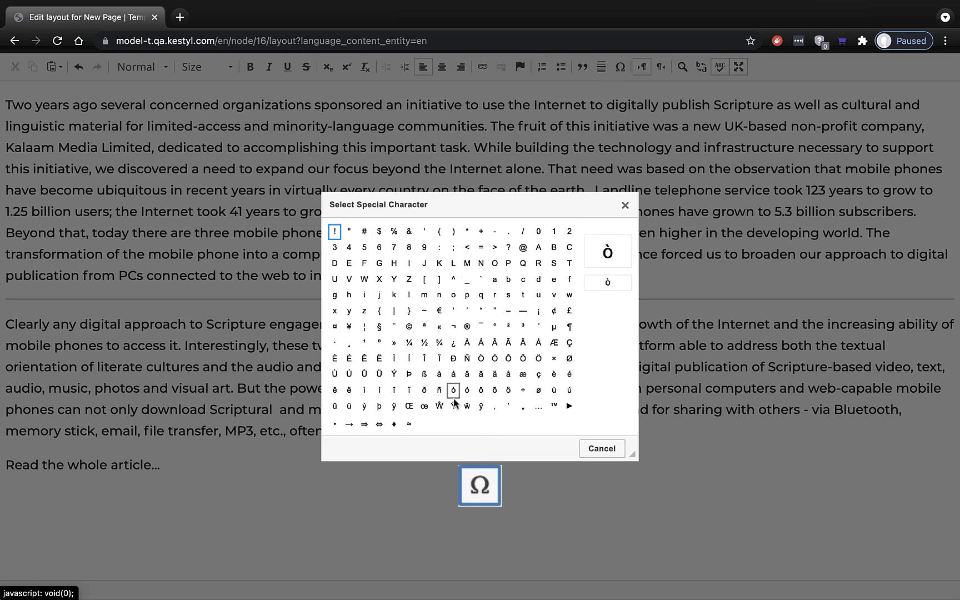
click(393, 425)
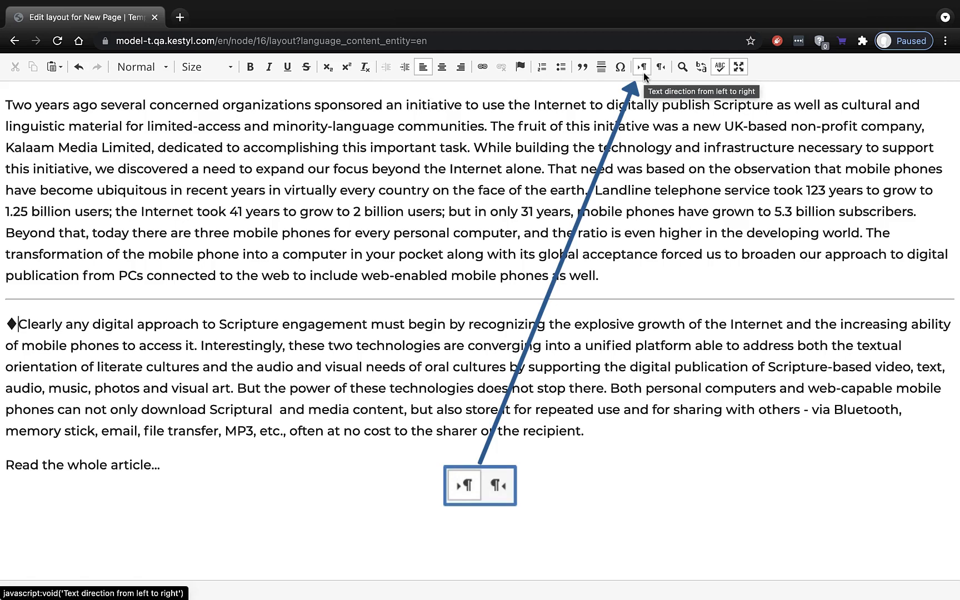
Look over the find and replace options without replacing any text, and try the spell checker.
click(683, 69)
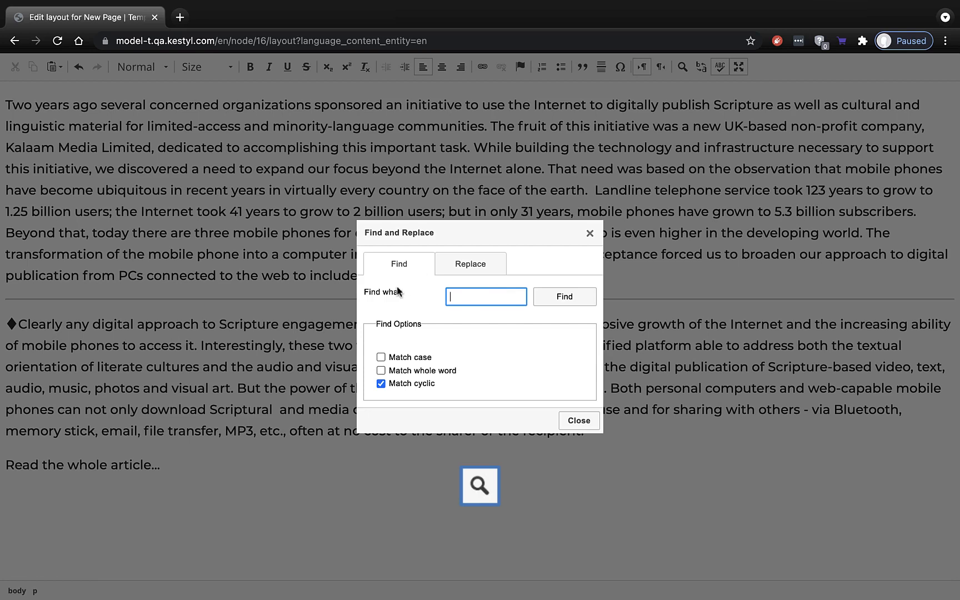
click(477, 266)
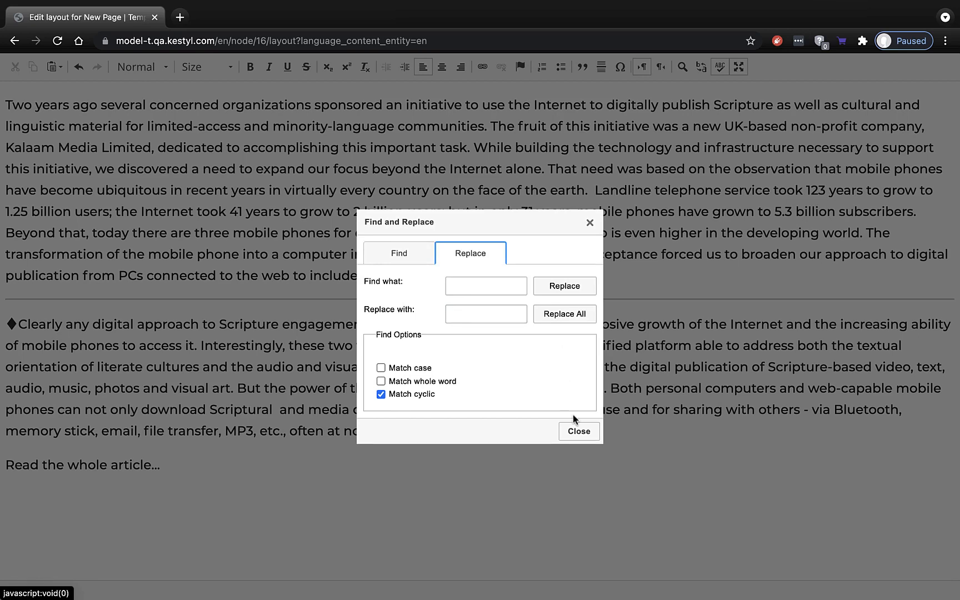
click(578, 431)
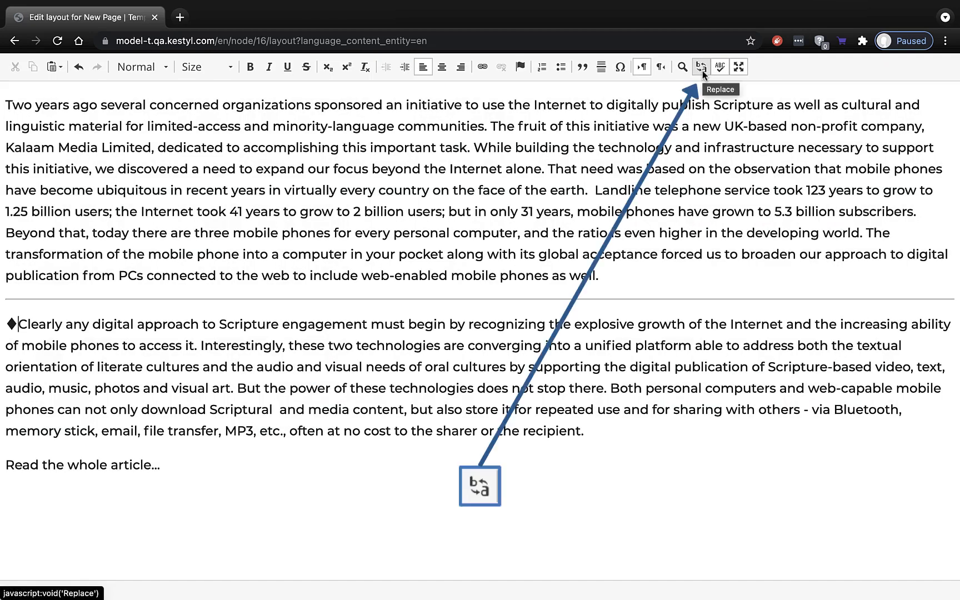
click(701, 67)
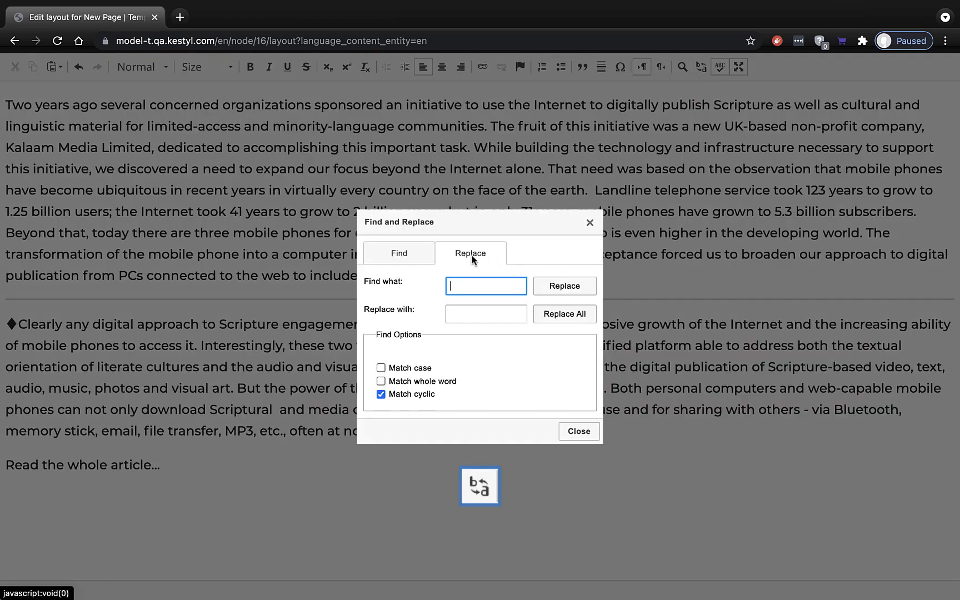
click(591, 222)
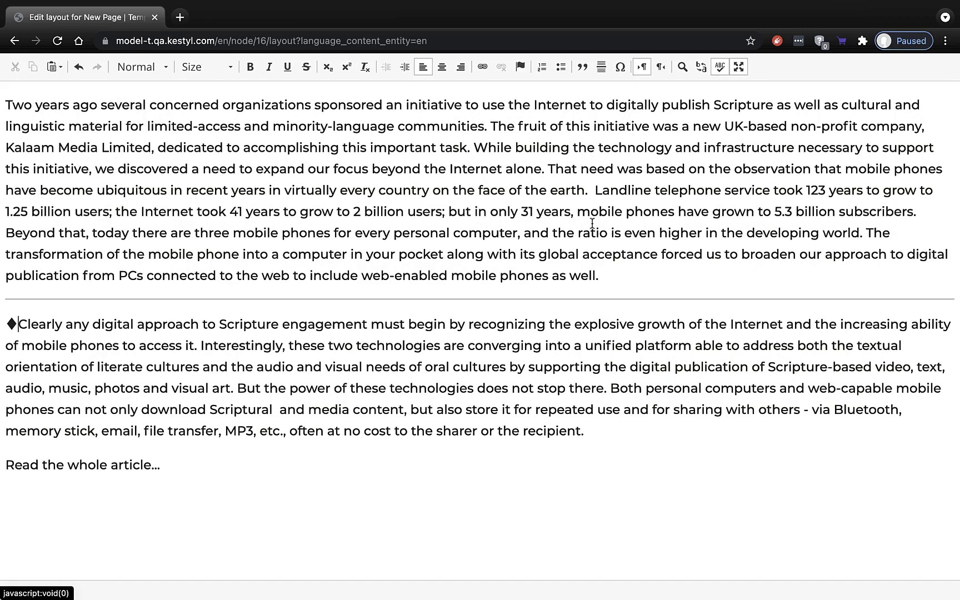
click(720, 67)
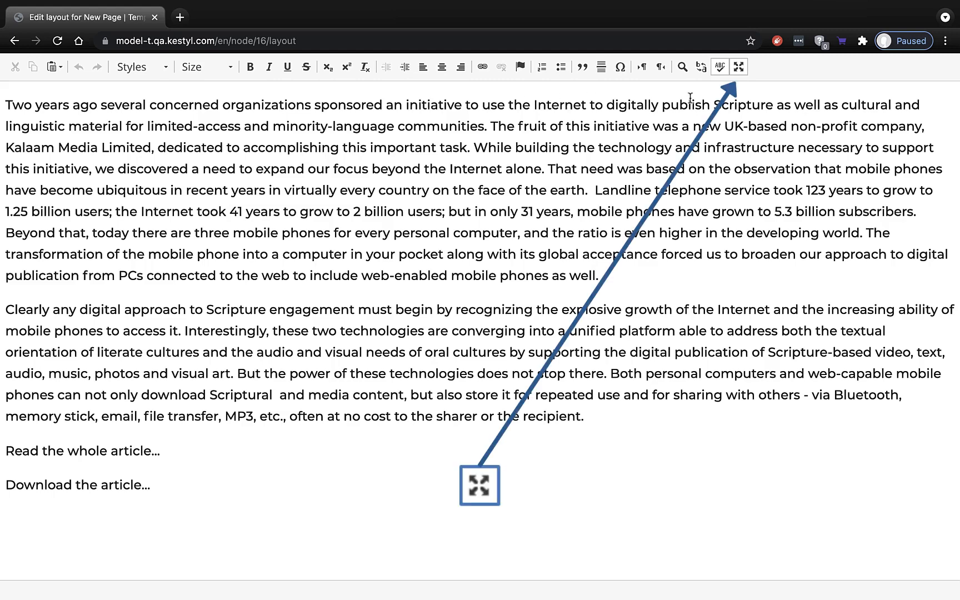
Leave the full-screen editor and link "Read the whole article..." to the content page "A Glimpse of the Future".
click(740, 69)
scroll(736, 343, down, 7)
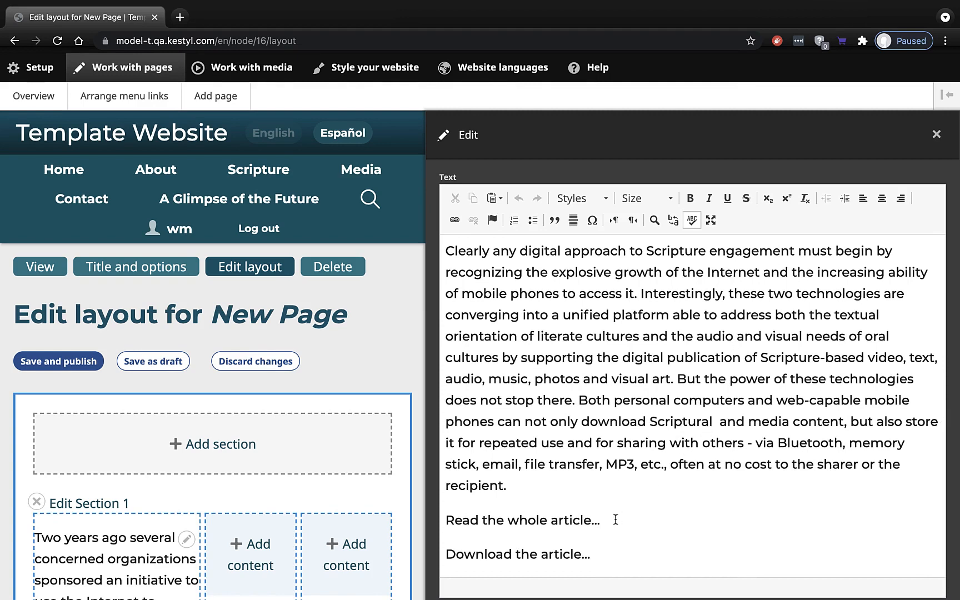
drag(602, 520, 444, 518)
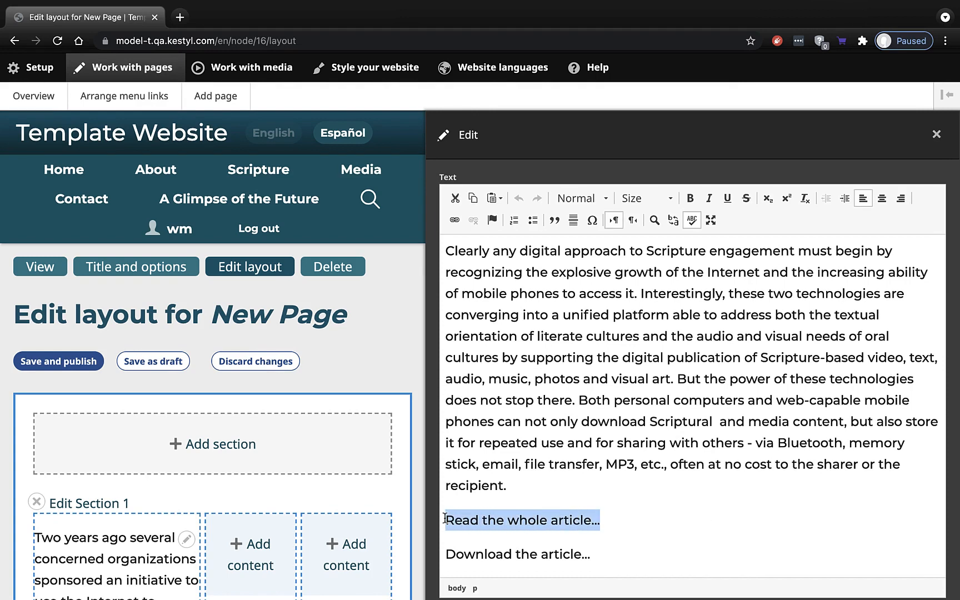
click(456, 221)
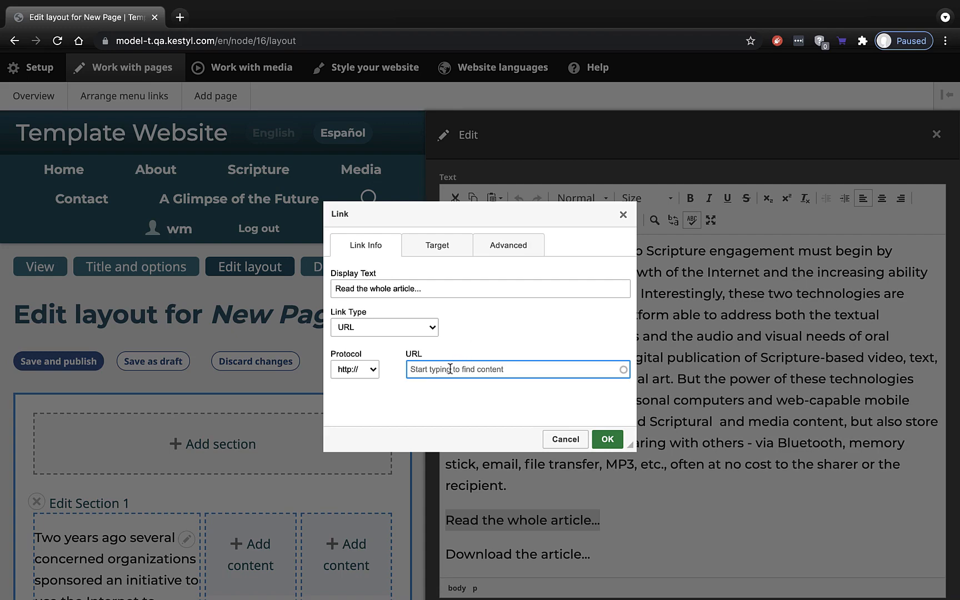
text(a glimp)
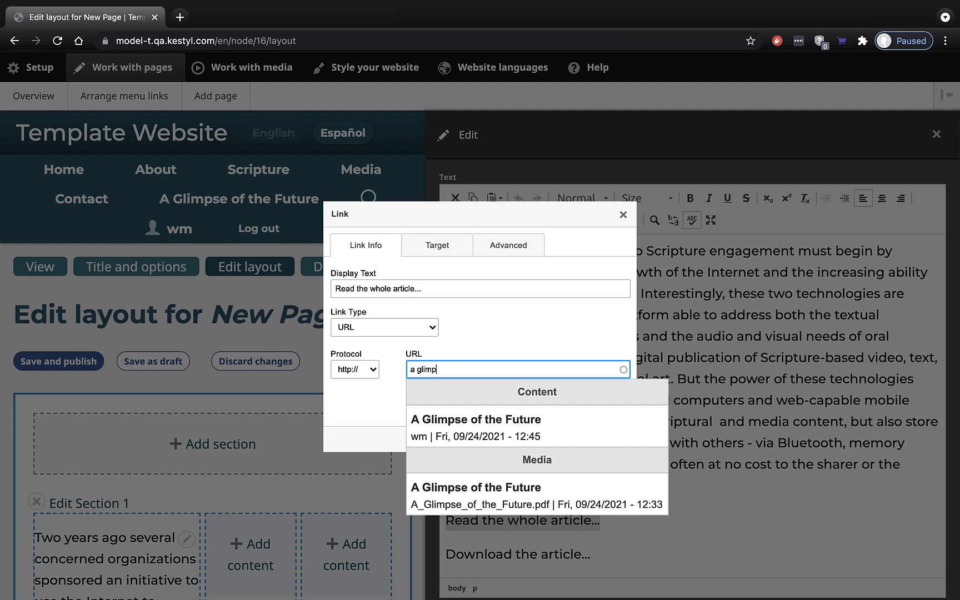
text(se)
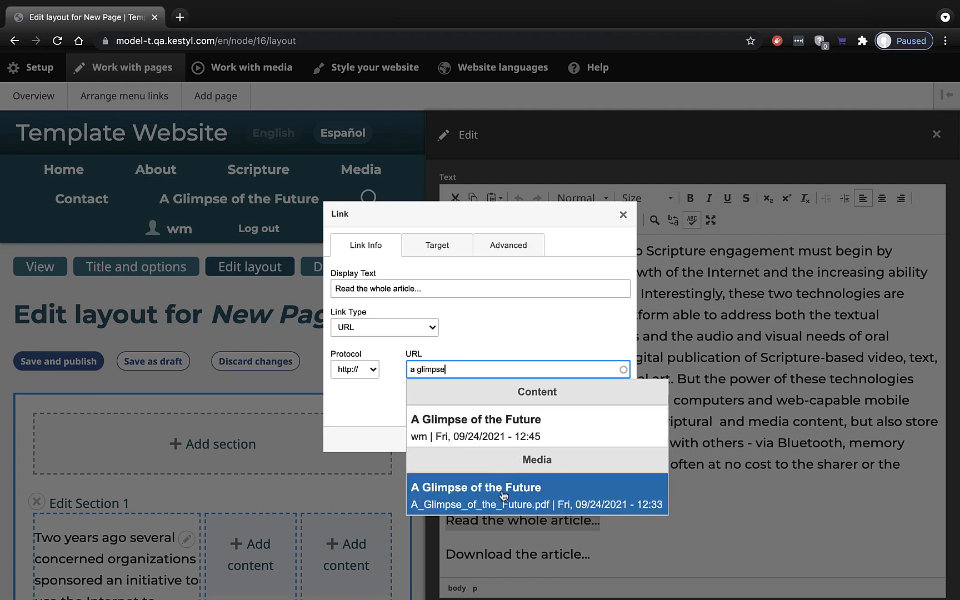
click(489, 428)
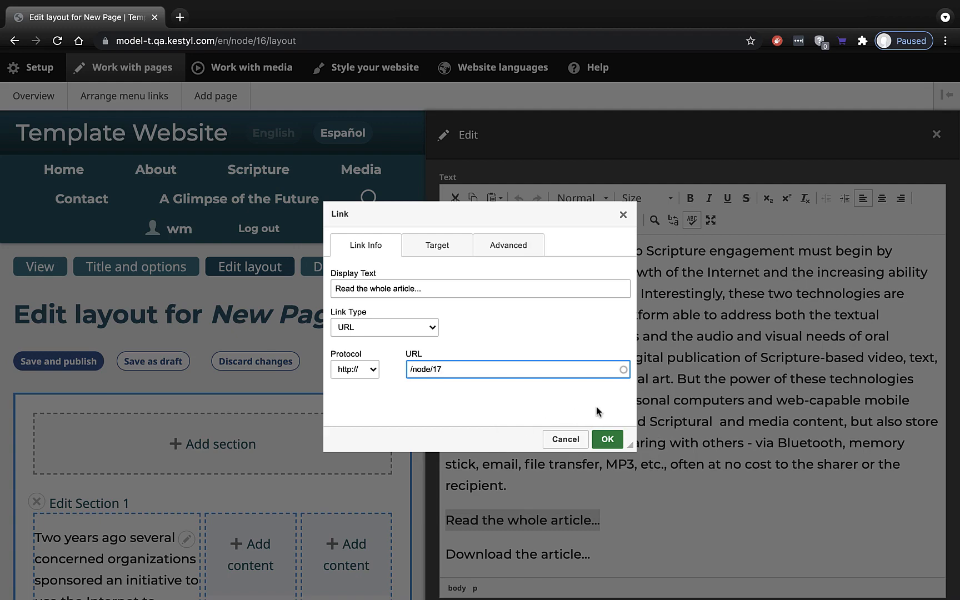
click(608, 439)
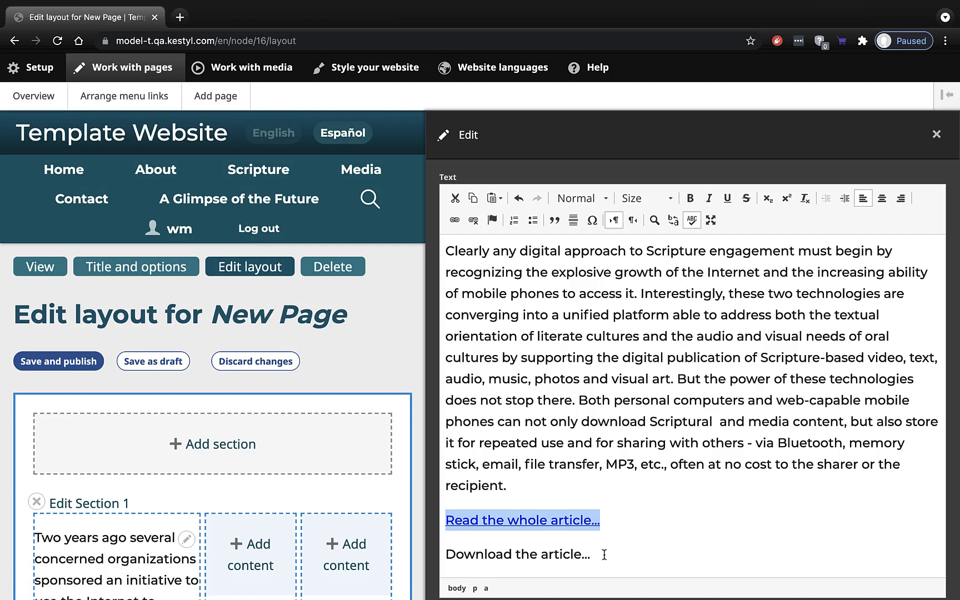
Link "Download the article..." to the media file A_Glimpse_of_the_Future.pdf.
drag(604, 555, 443, 549)
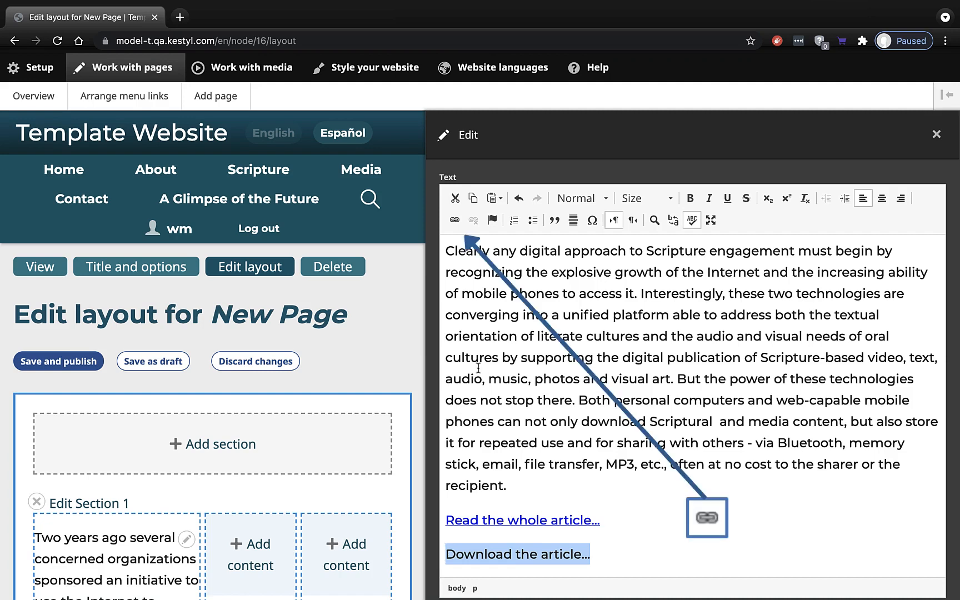
click(456, 219)
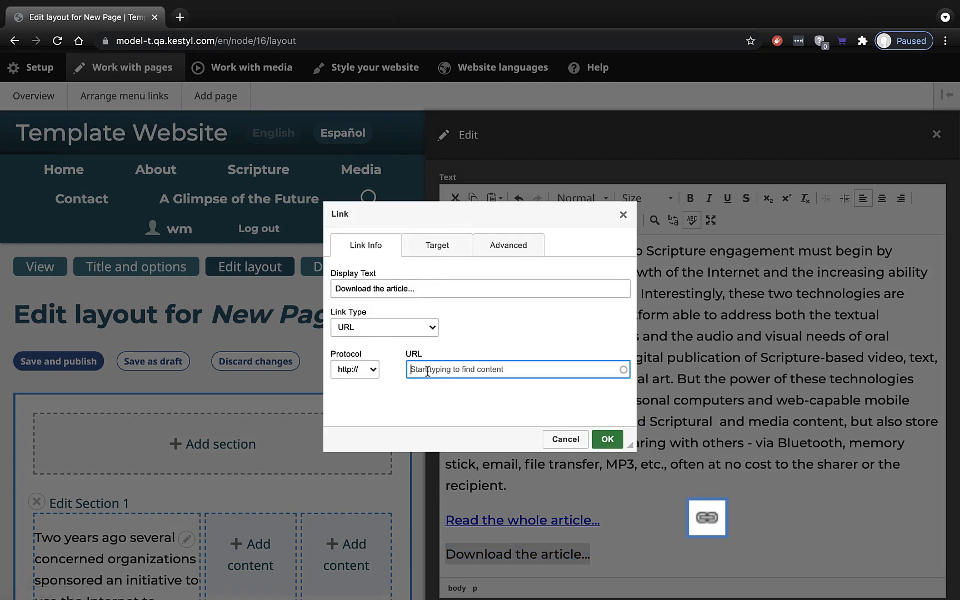
text(a glimp)
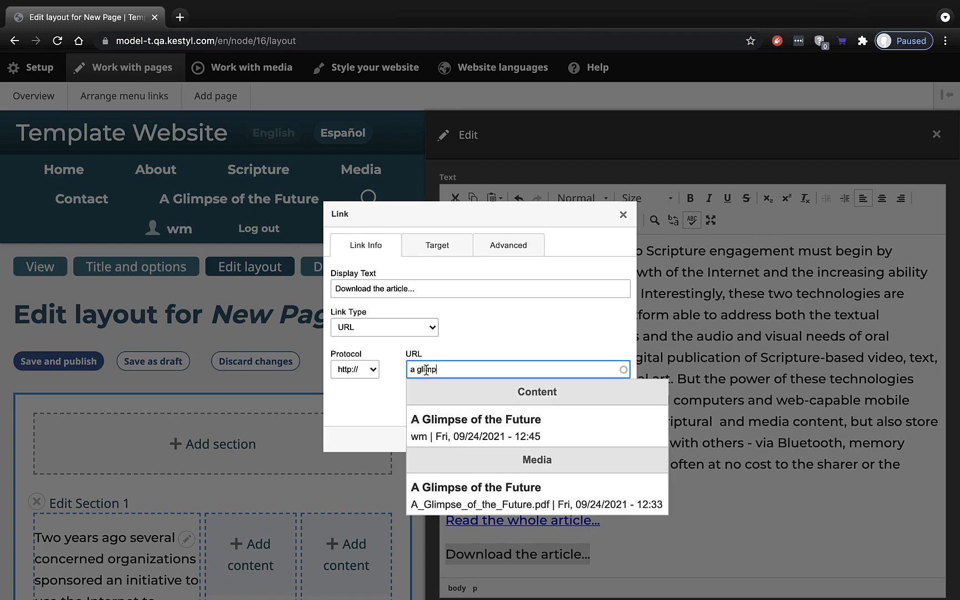
click(458, 494)
click(607, 437)
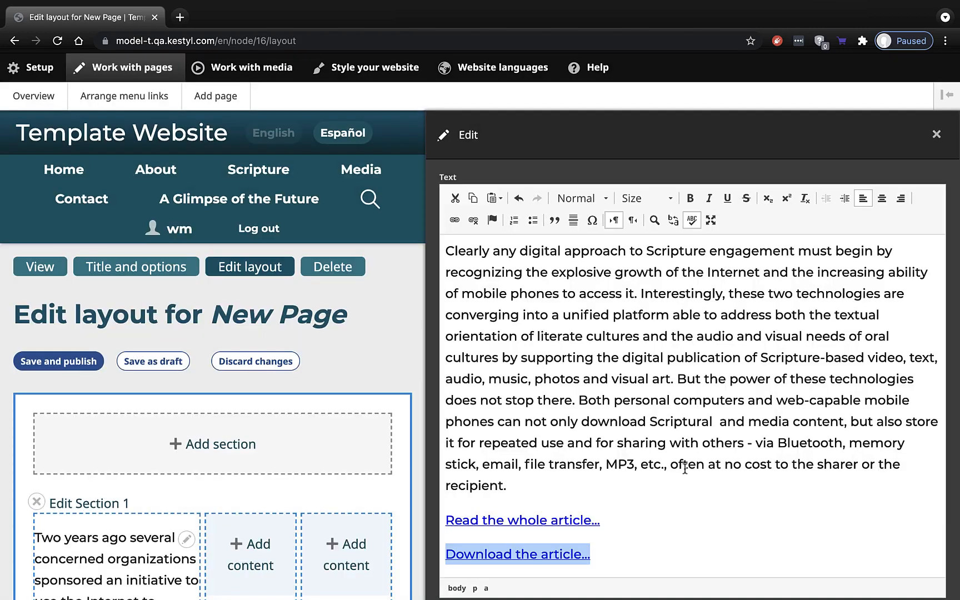
Save the edited text block and save the New Page layout as a draft.
scroll(685, 468, down, 2)
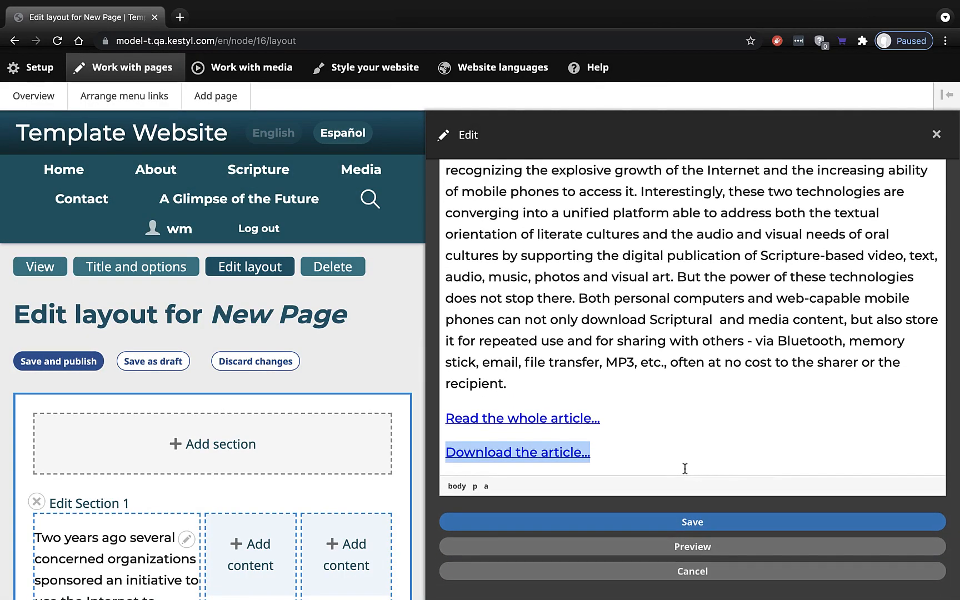
click(694, 523)
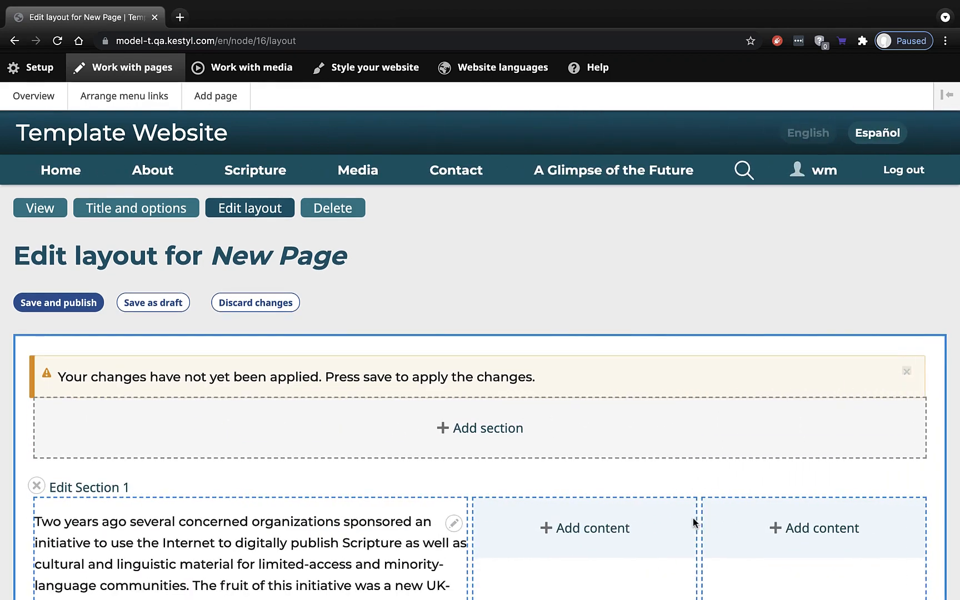
click(177, 304)
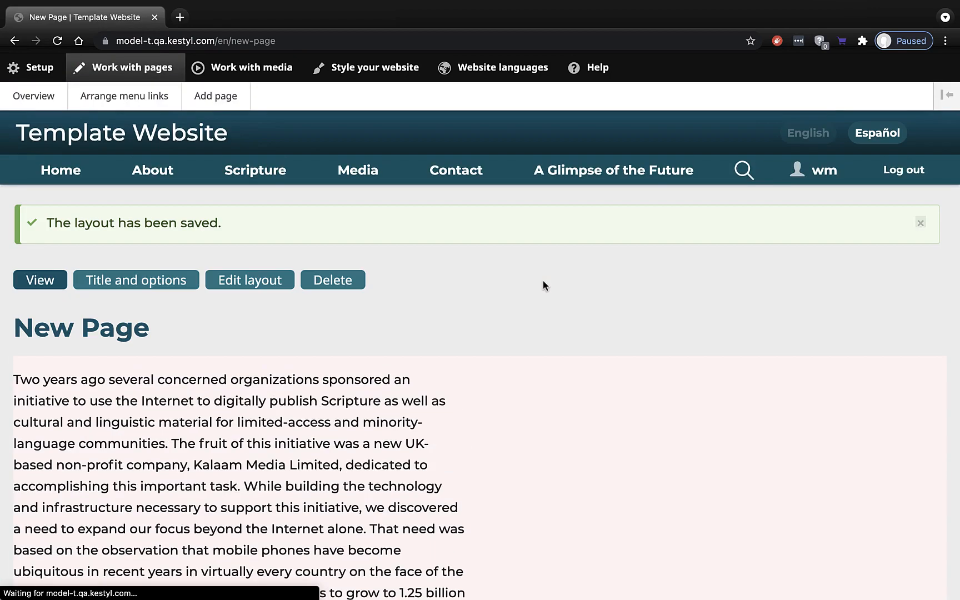
Test the "Read the whole article..." and "Download the article..." links on the New Page.
scroll(543, 281, down, 11)
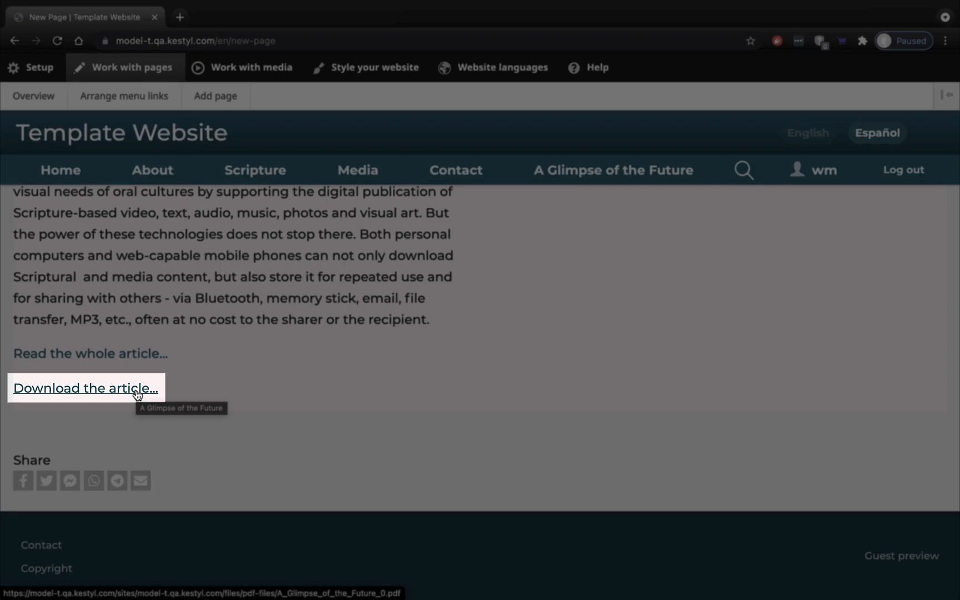
click(142, 358)
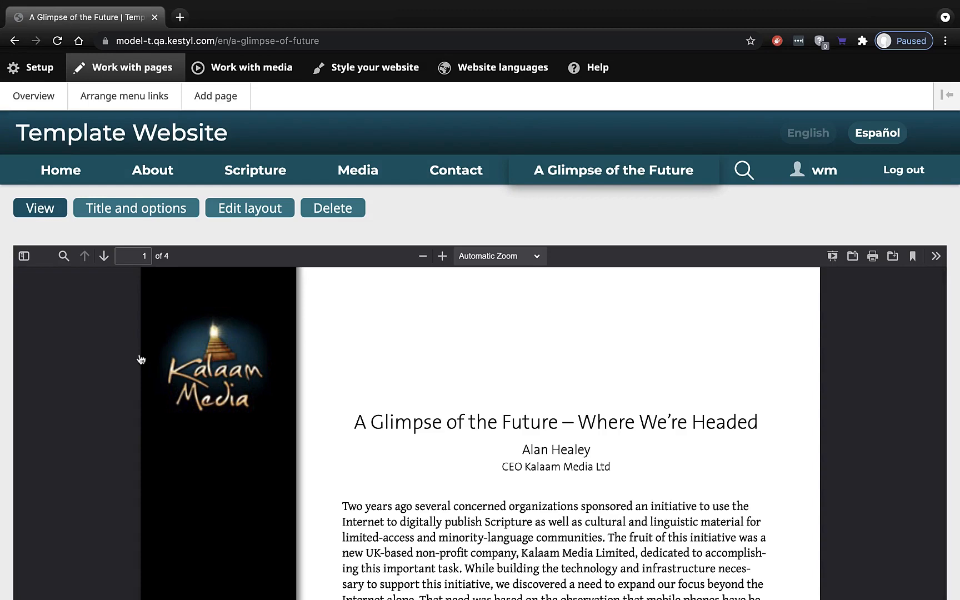
click(14, 41)
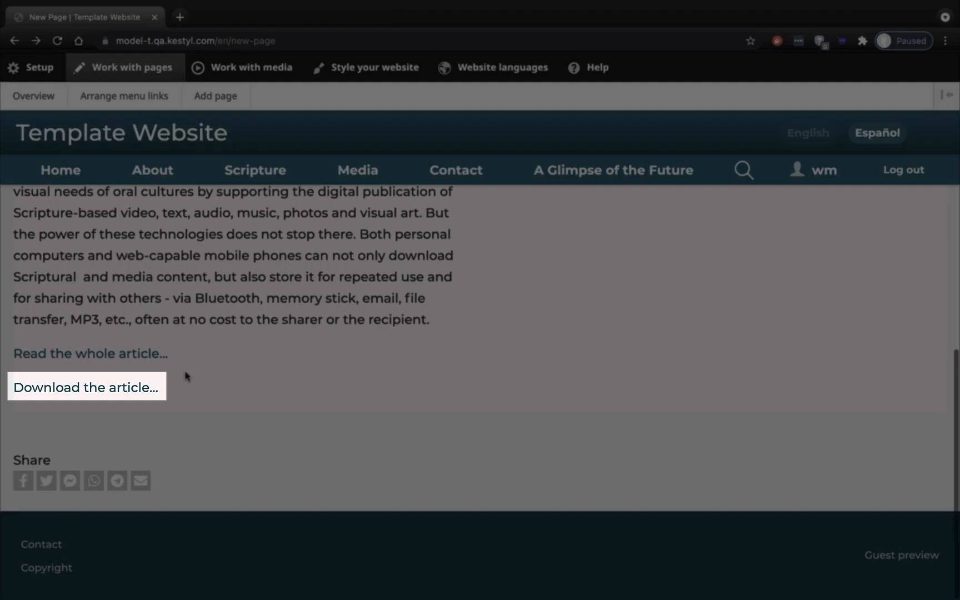
click(120, 391)
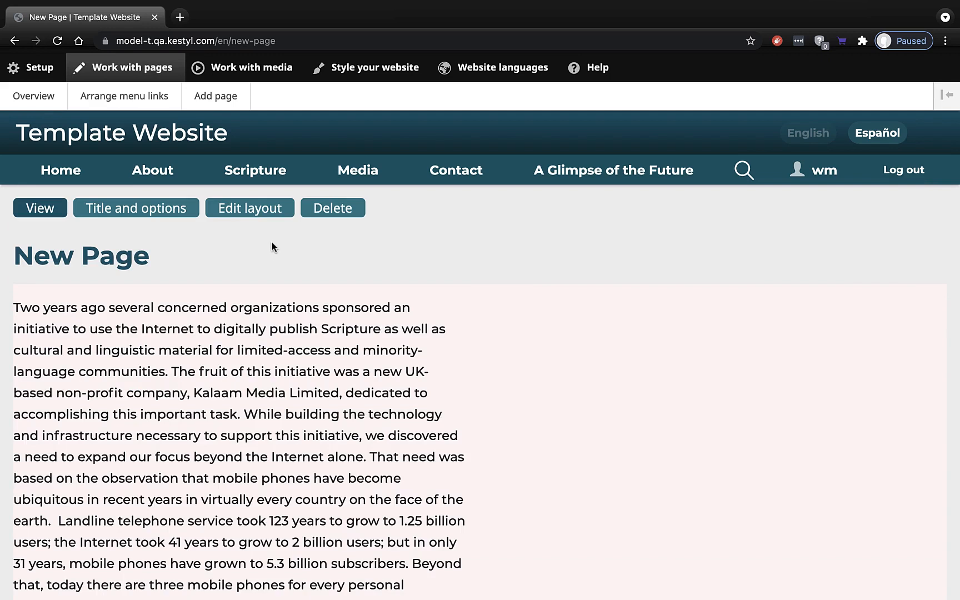
click(260, 215)
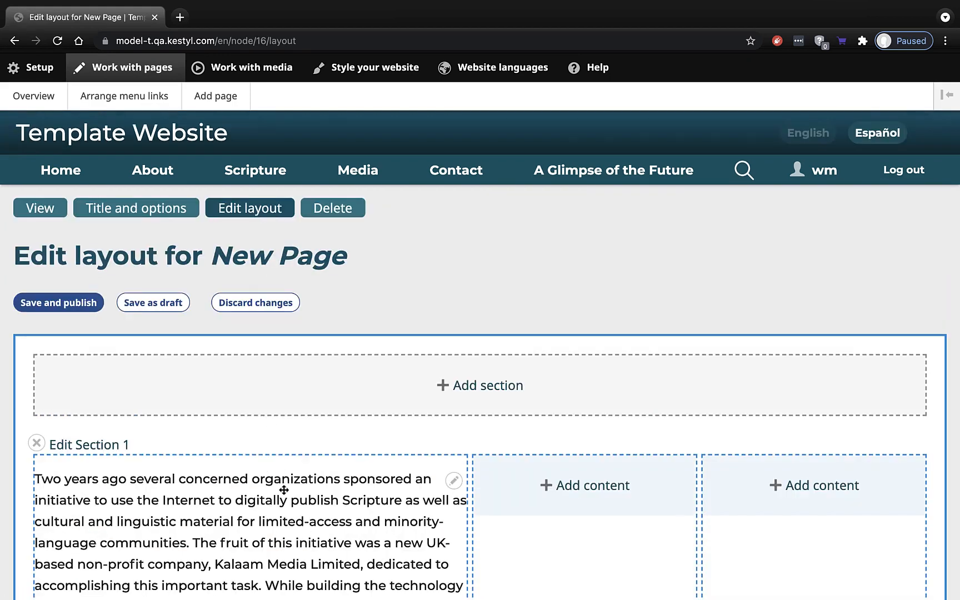
click(454, 482)
click(443, 502)
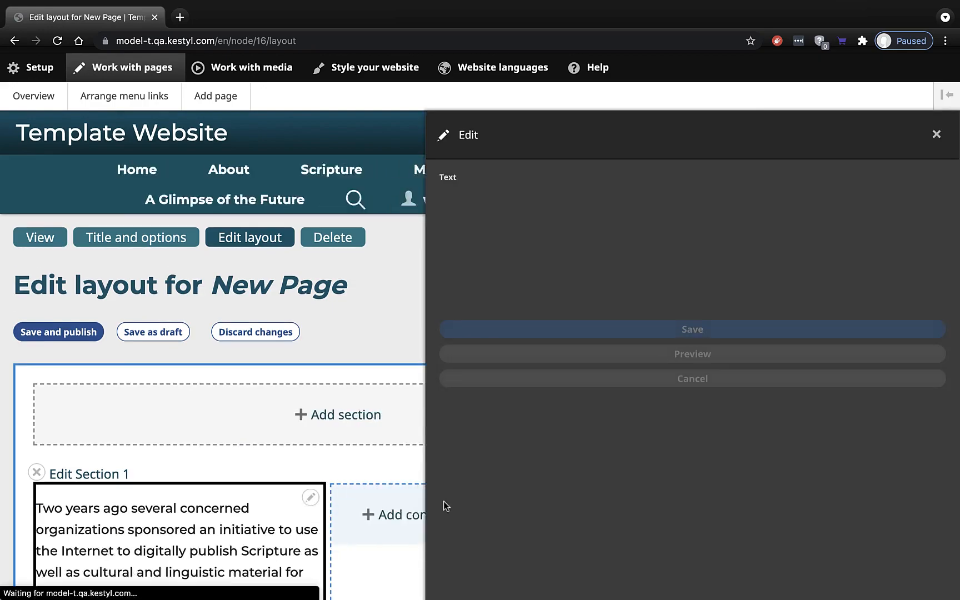
scroll(654, 416, down, 8)
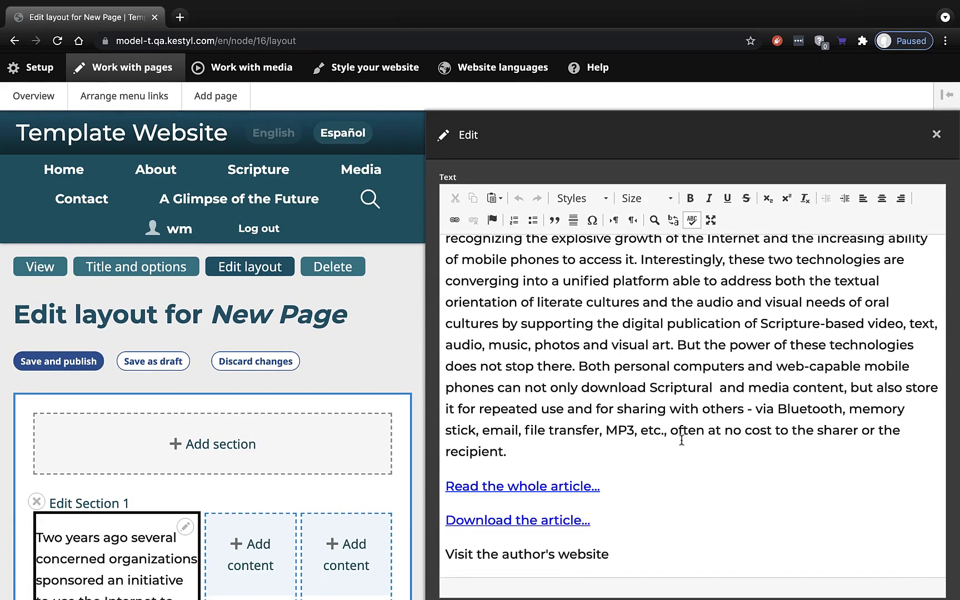
drag(612, 557, 440, 549)
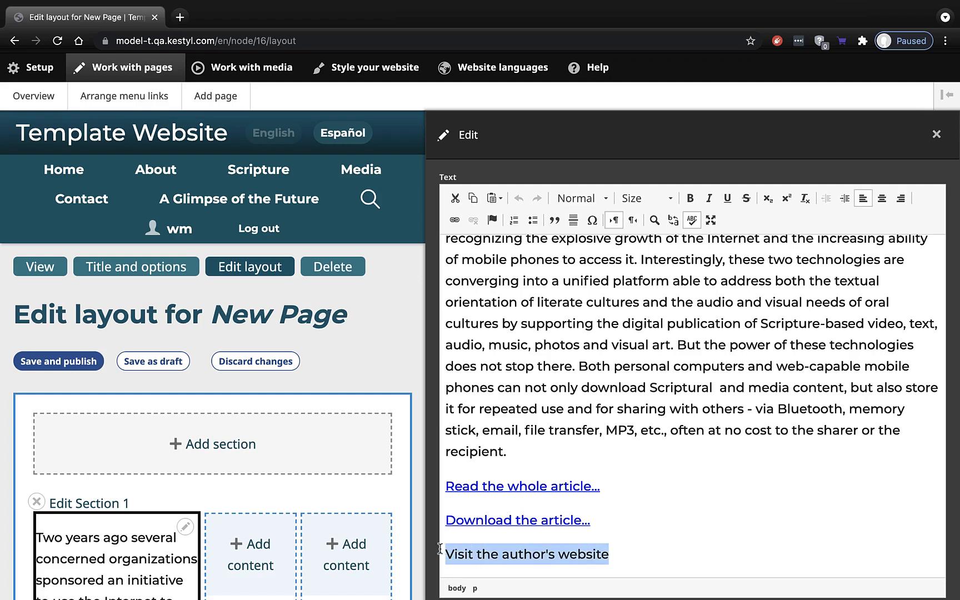
click(454, 220)
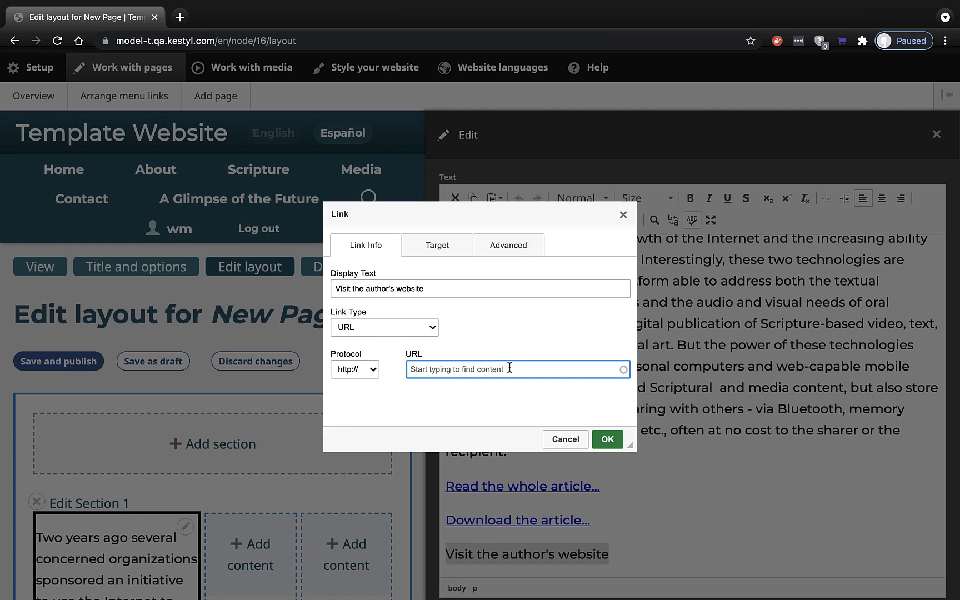
text(www.kalaam.org)
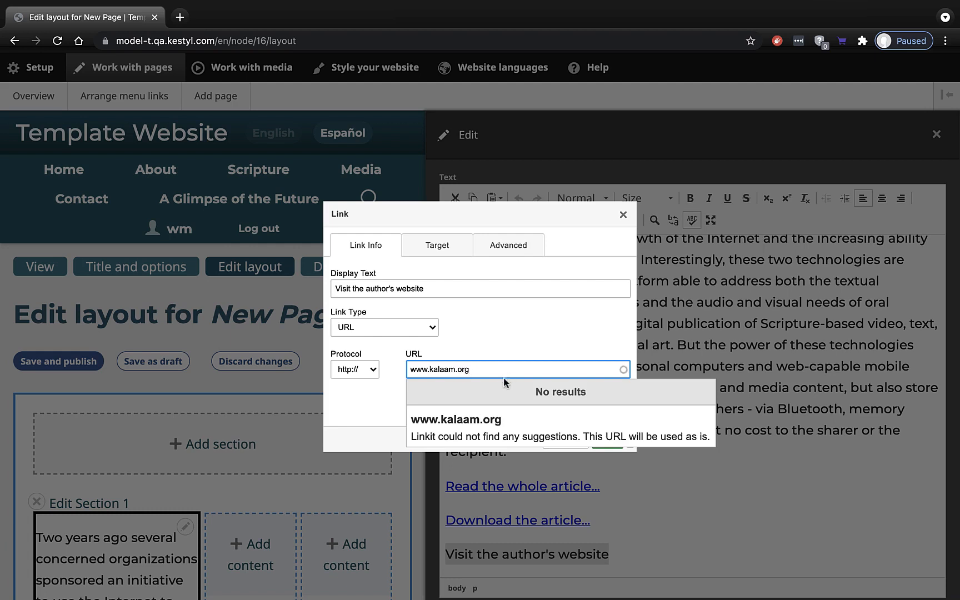
click(489, 424)
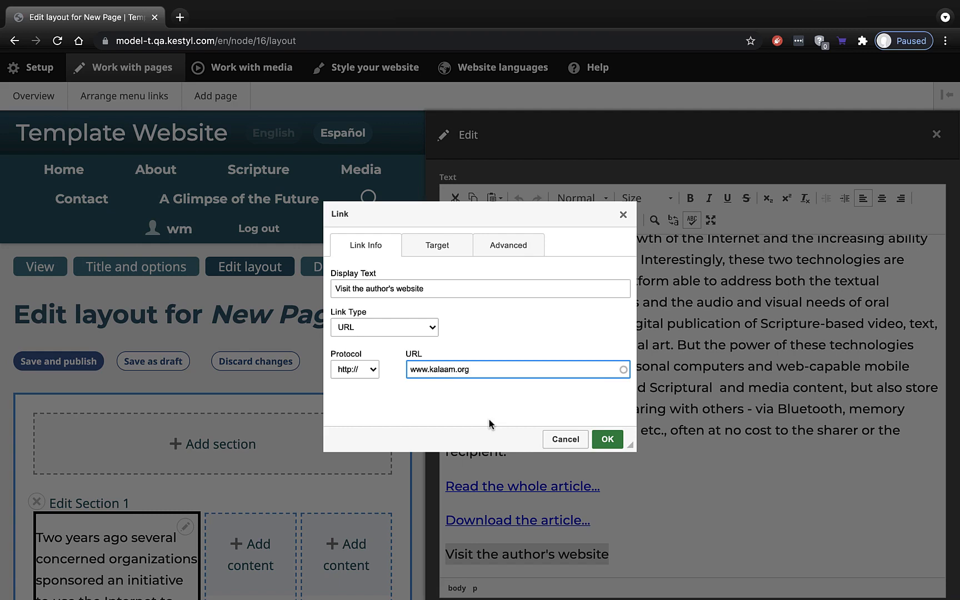
Set the author's website link to open in a New Window (_blank) and apply the link.
click(438, 250)
click(434, 289)
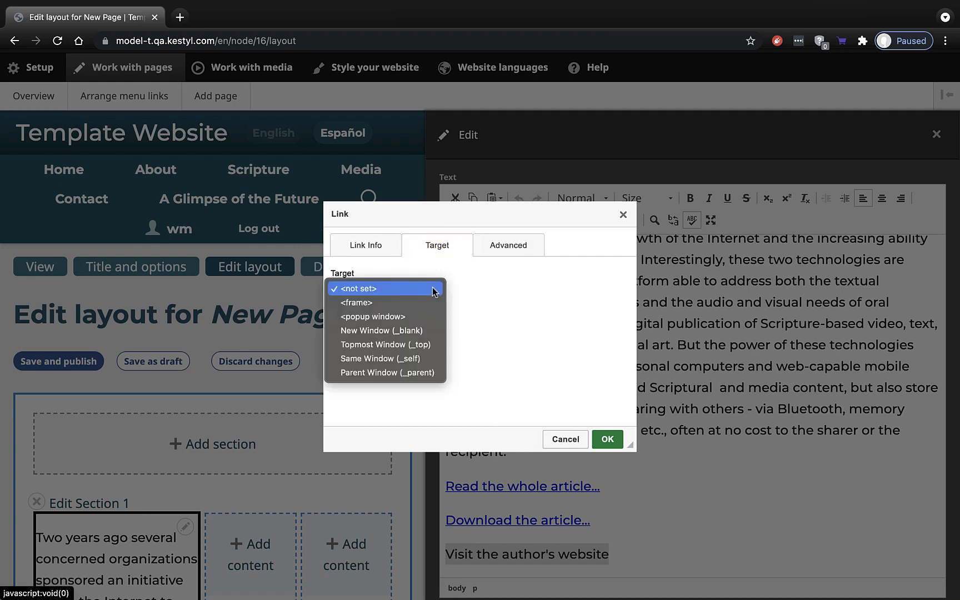
click(385, 333)
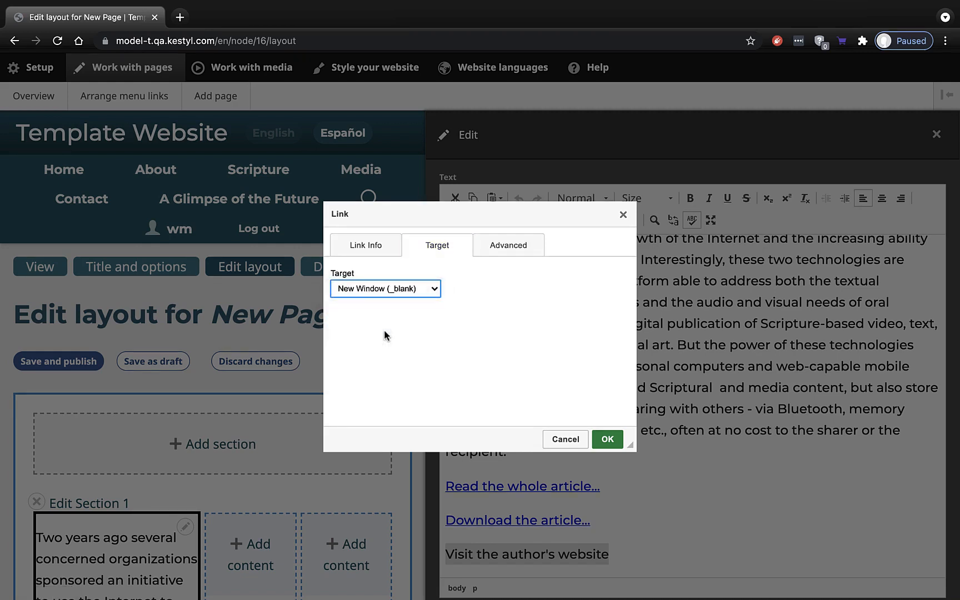
click(608, 439)
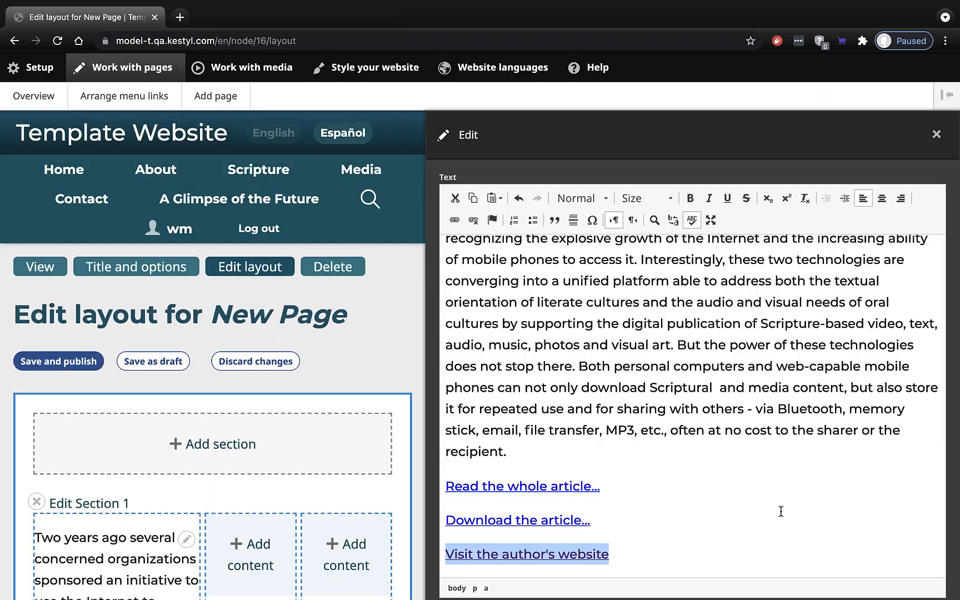
Save the text block with the author's website link and save the layout as a draft.
scroll(781, 511, down, 3)
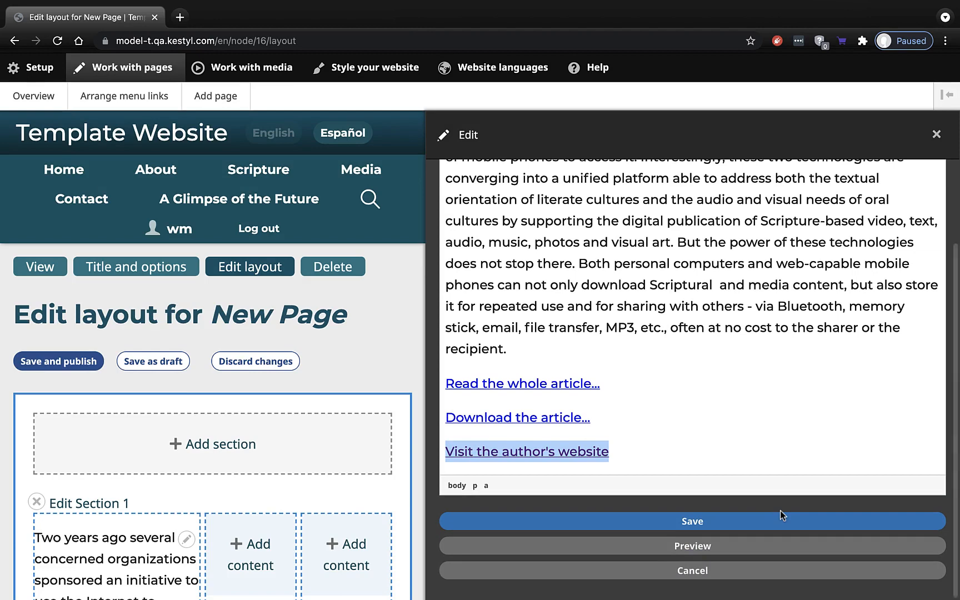
click(693, 525)
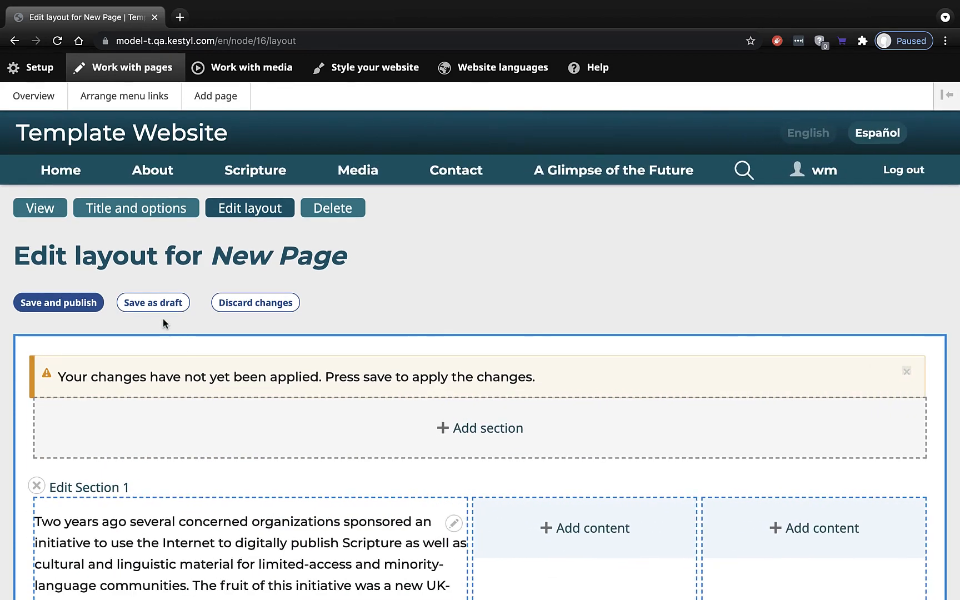
click(154, 308)
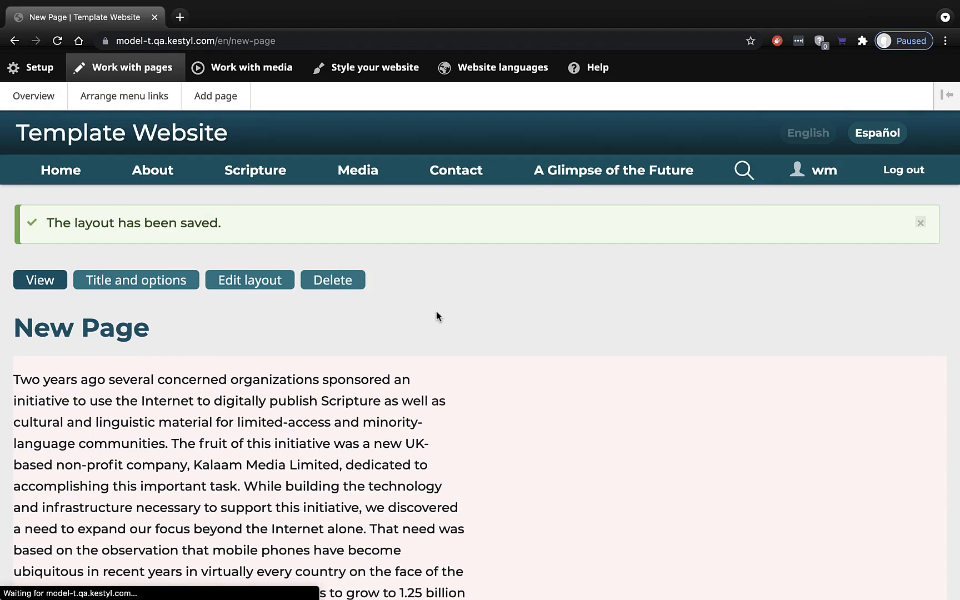
Test the "Visit the author's website" link on the New Page, and return to the template website.
scroll(540, 439, down, 5)
scroll(539, 437, down, 8)
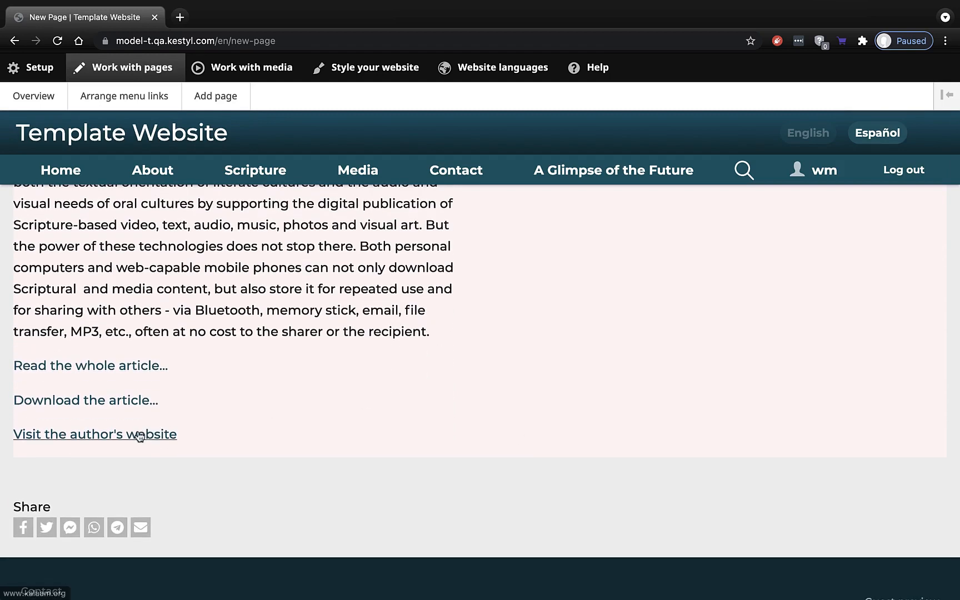
click(140, 436)
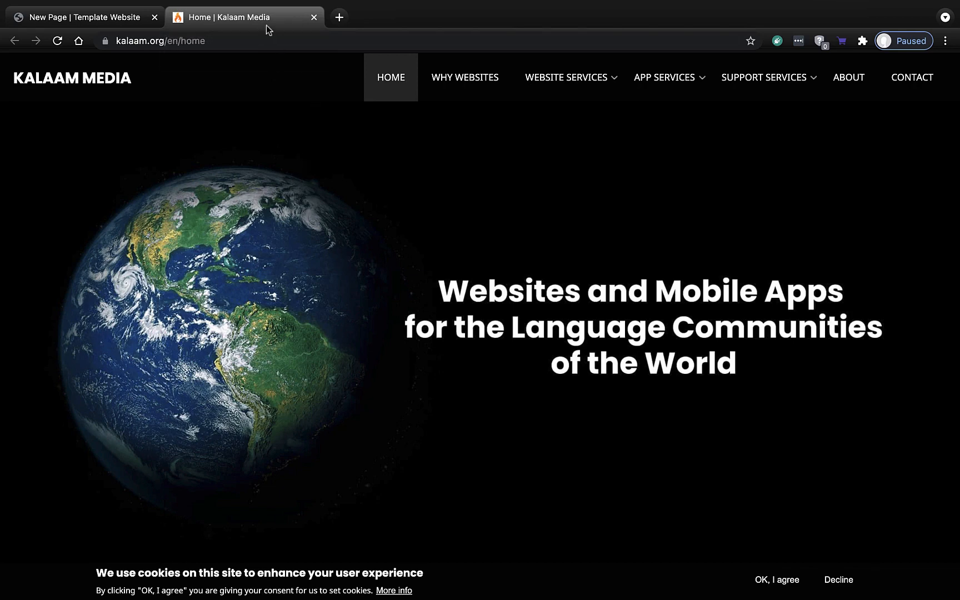
click(85, 17)
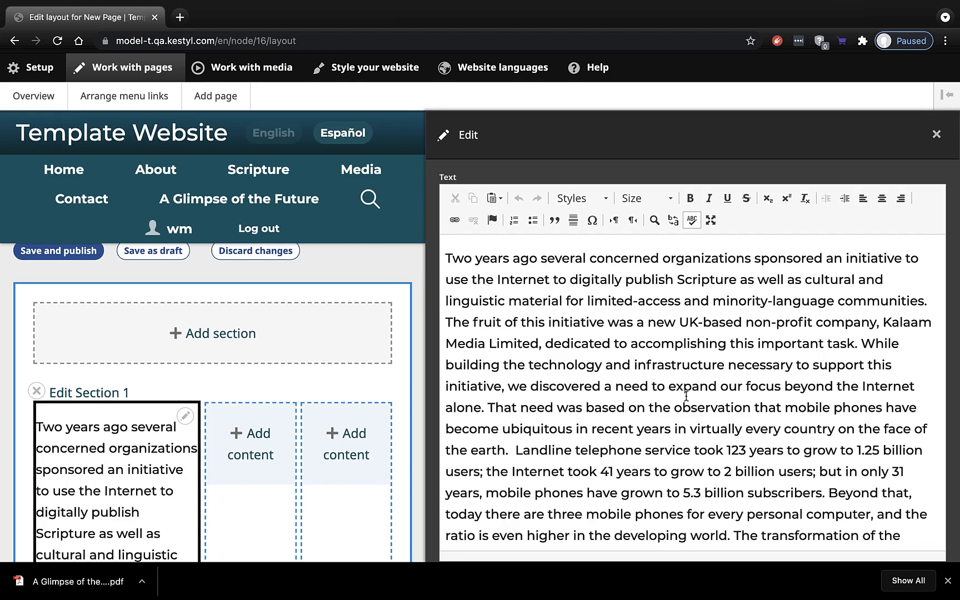
Add a new line reading "Return to top..." below "Download the article..." in the text block.
scroll(686, 396, down, 4)
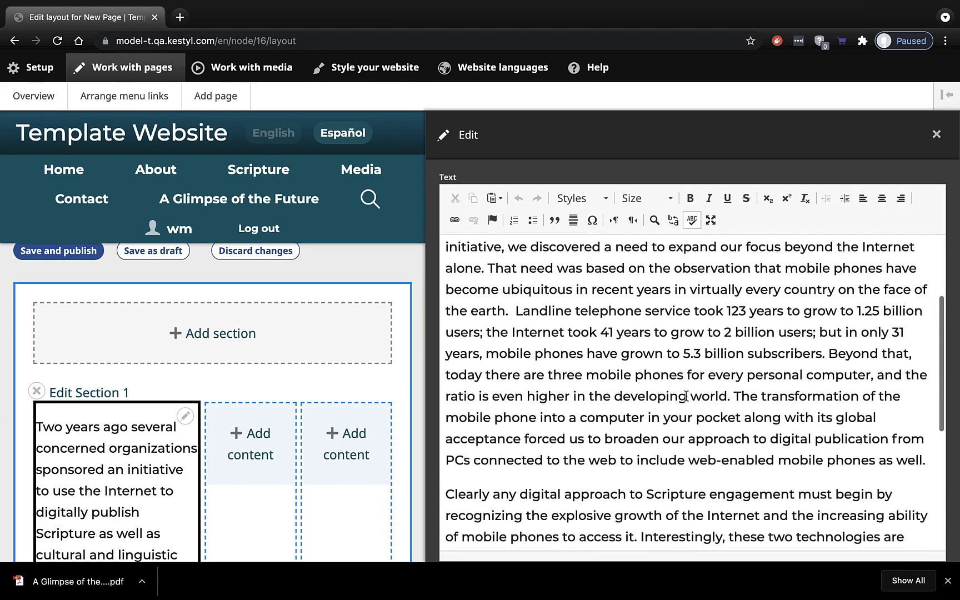
scroll(687, 396, down, 3)
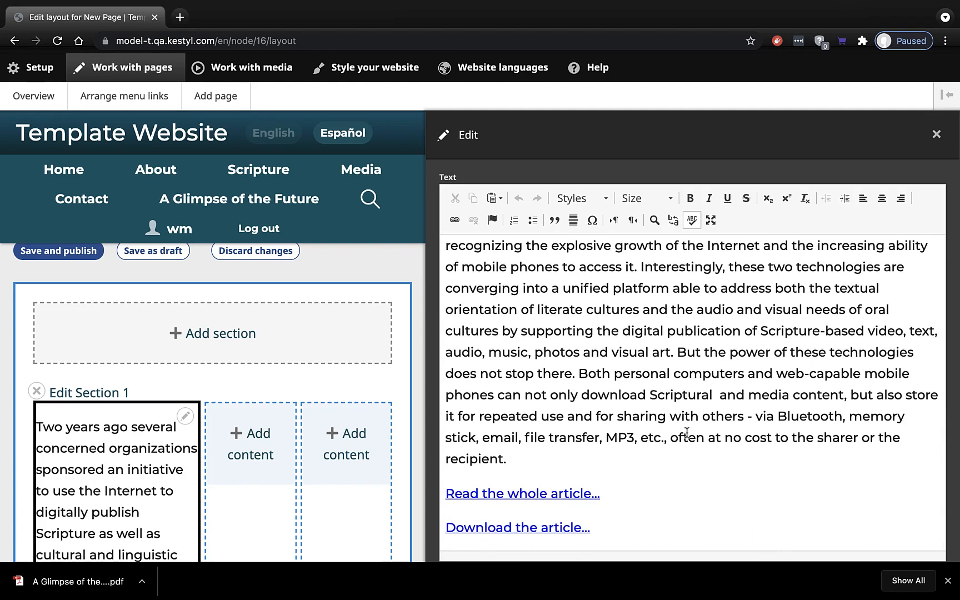
click(645, 528)
key(Return)
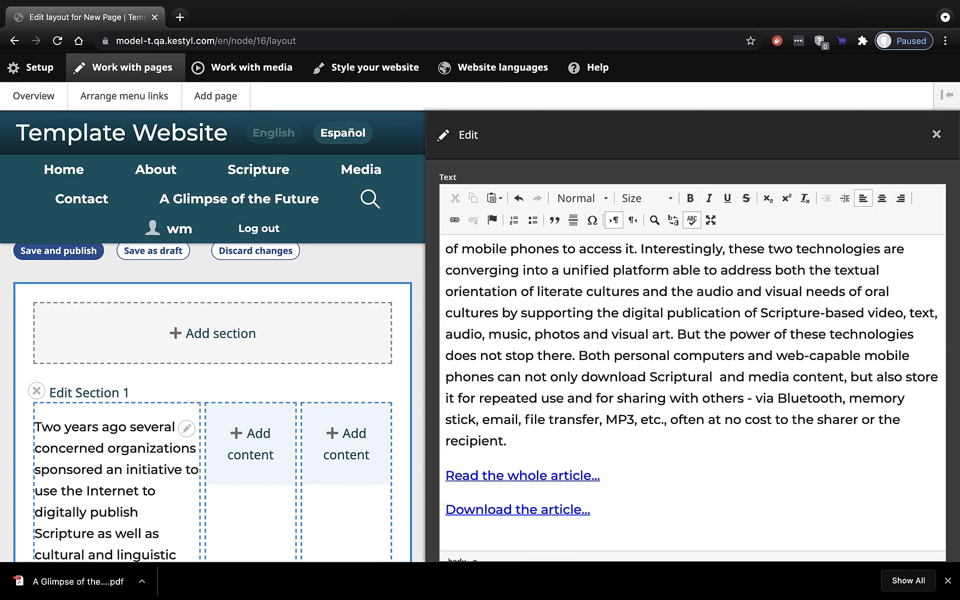
text(Re)
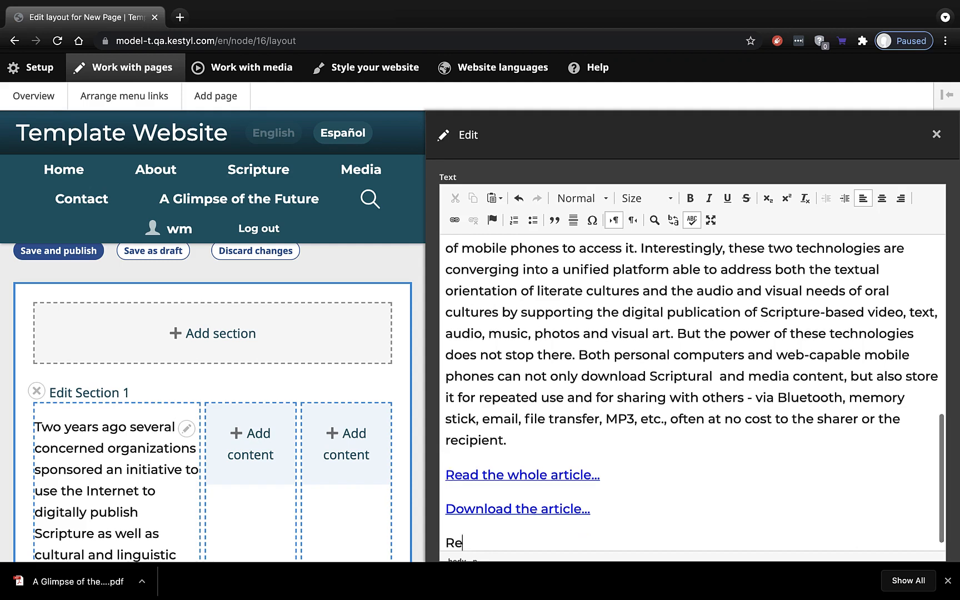
text(turn to top...)
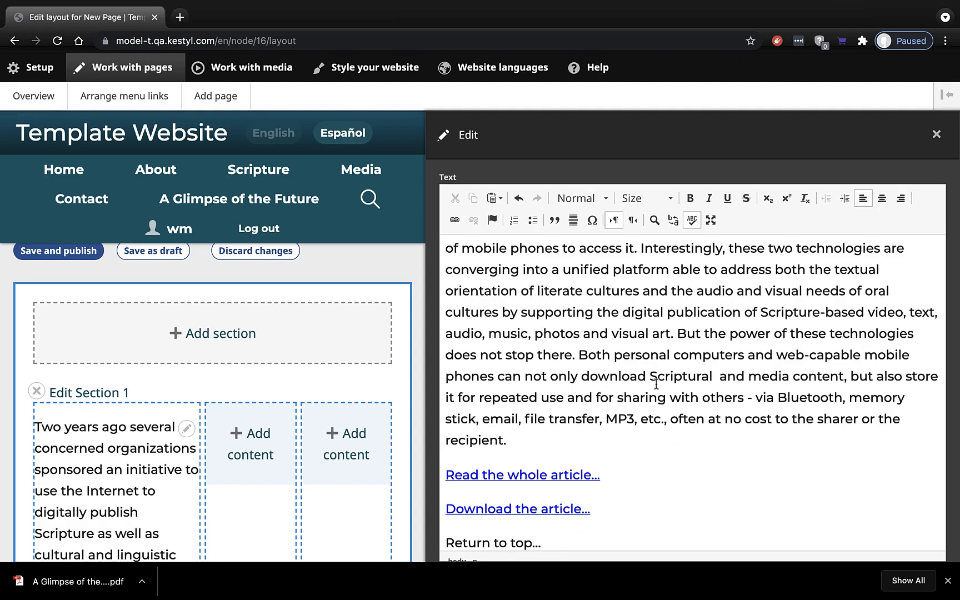
Insert an anchor named "top" at the very start of the article text, before "Two years ago".
scroll(656, 384, up, 10)
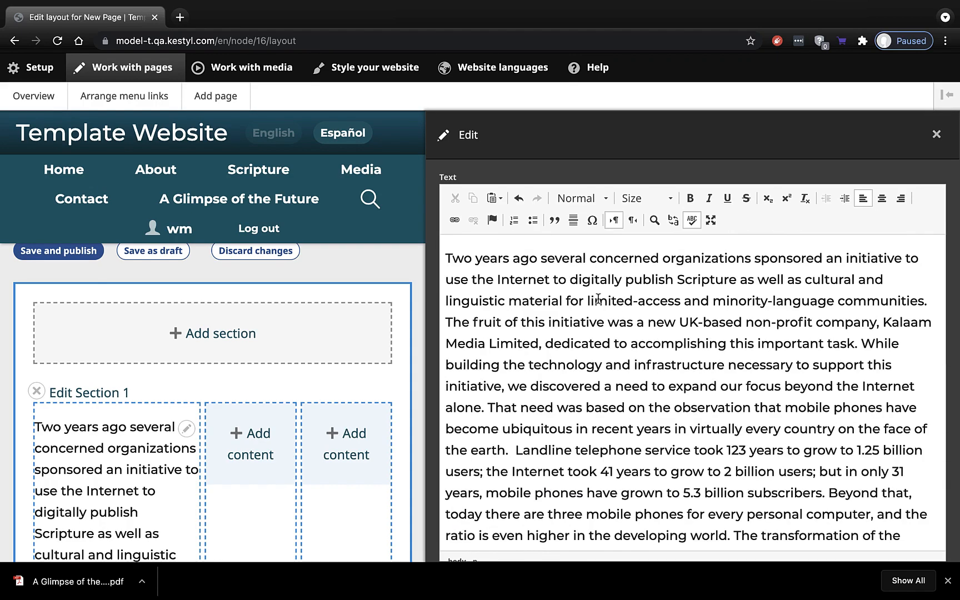
click(446, 258)
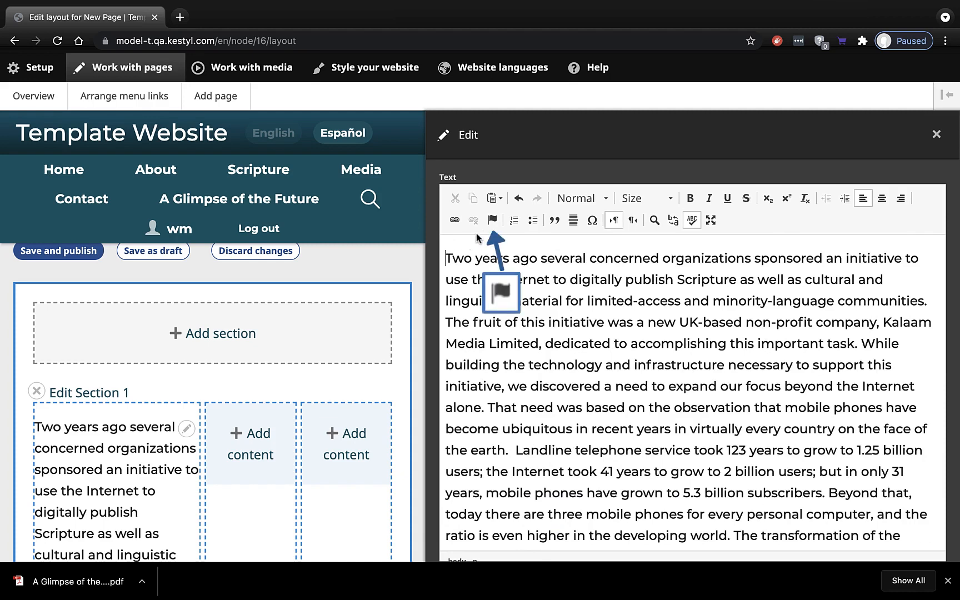
click(492, 221)
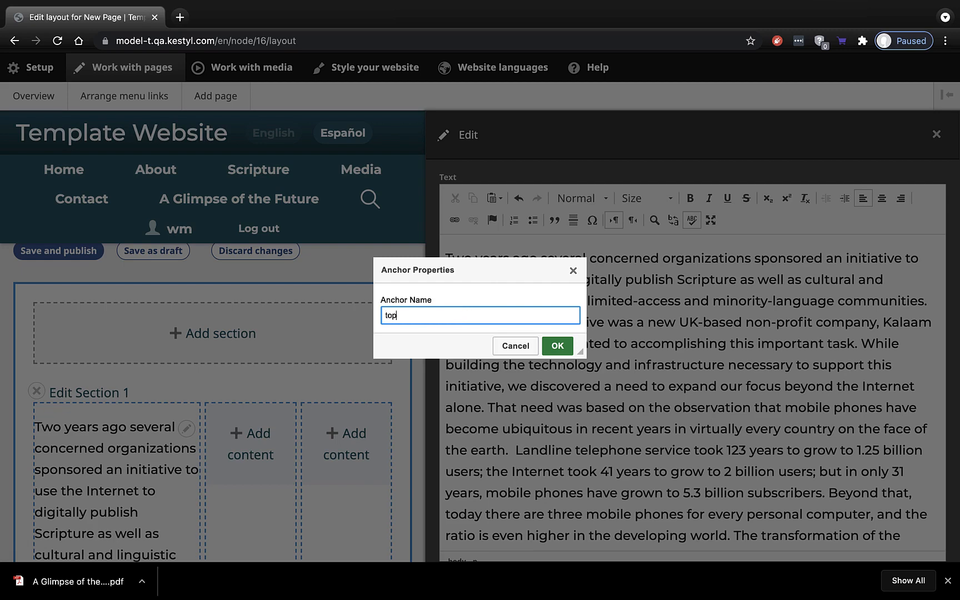
click(557, 346)
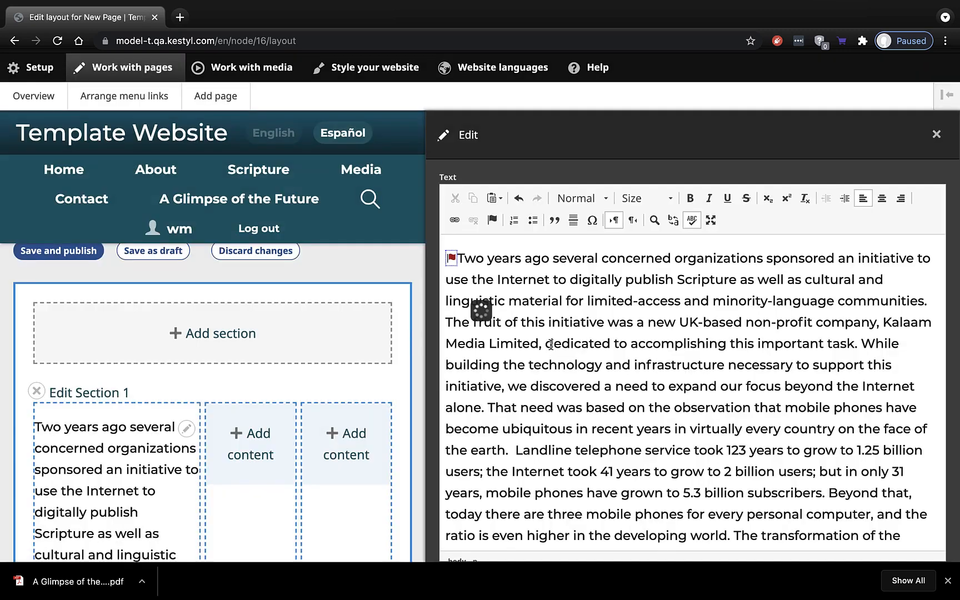
Link "Return to top..." to an anchor in the text, choosing the anchor name "top".
scroll(576, 391, down, 10)
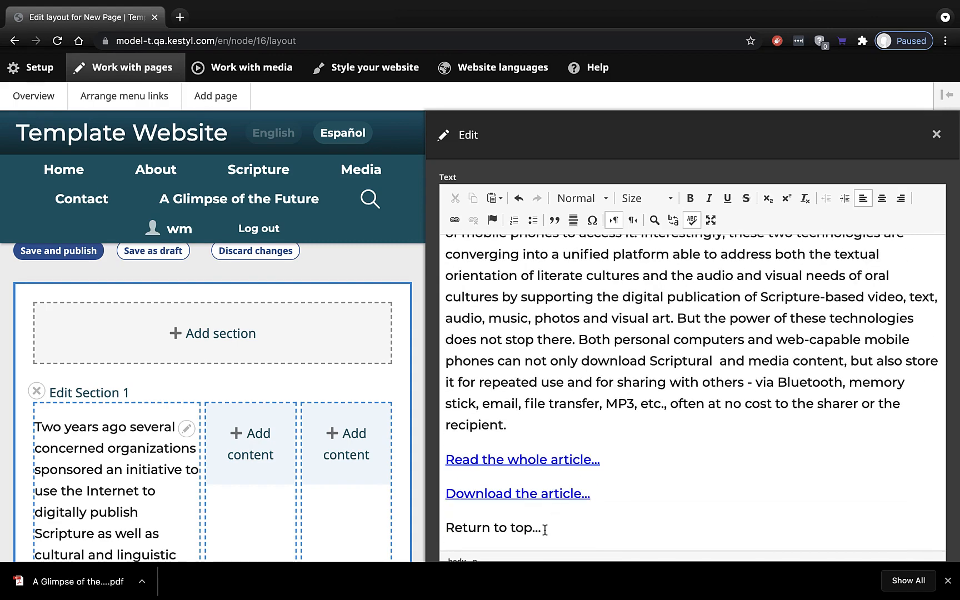
drag(545, 529, 439, 529)
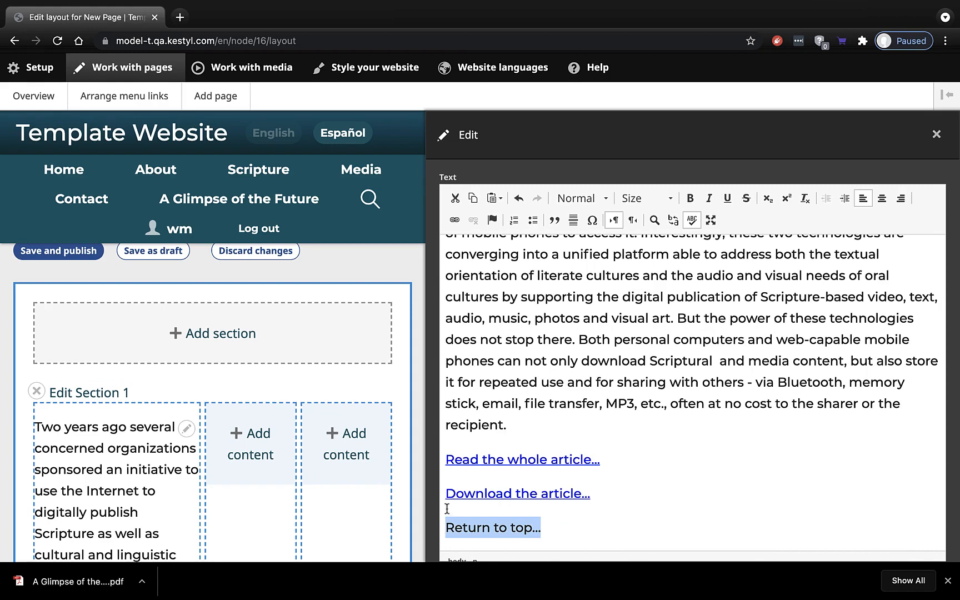
click(454, 221)
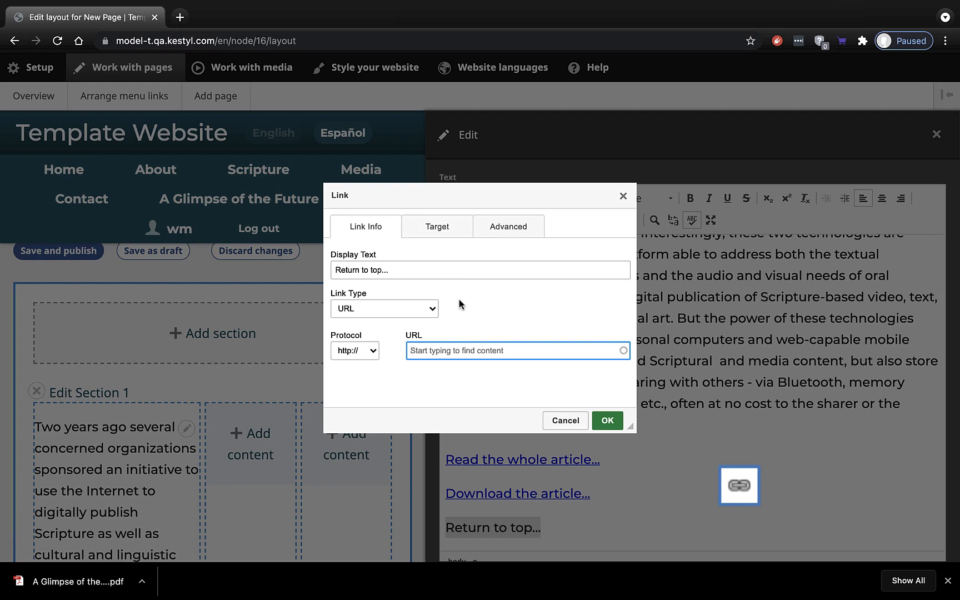
click(433, 309)
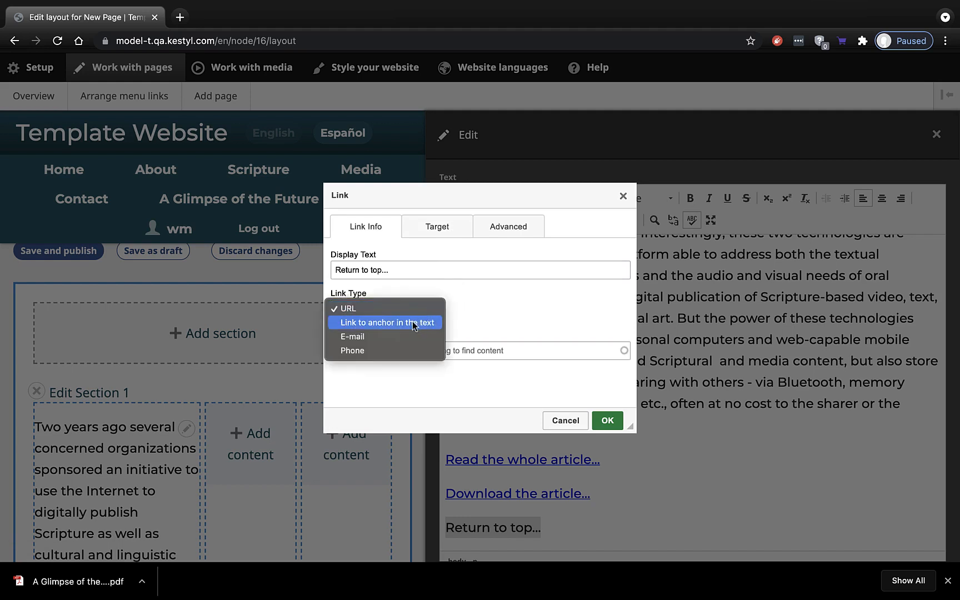
click(413, 323)
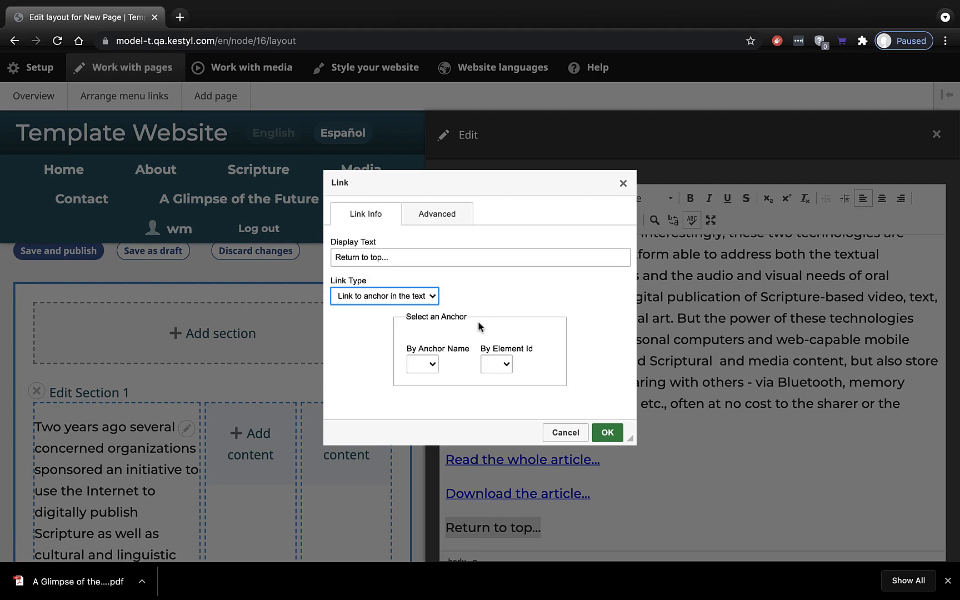
click(434, 365)
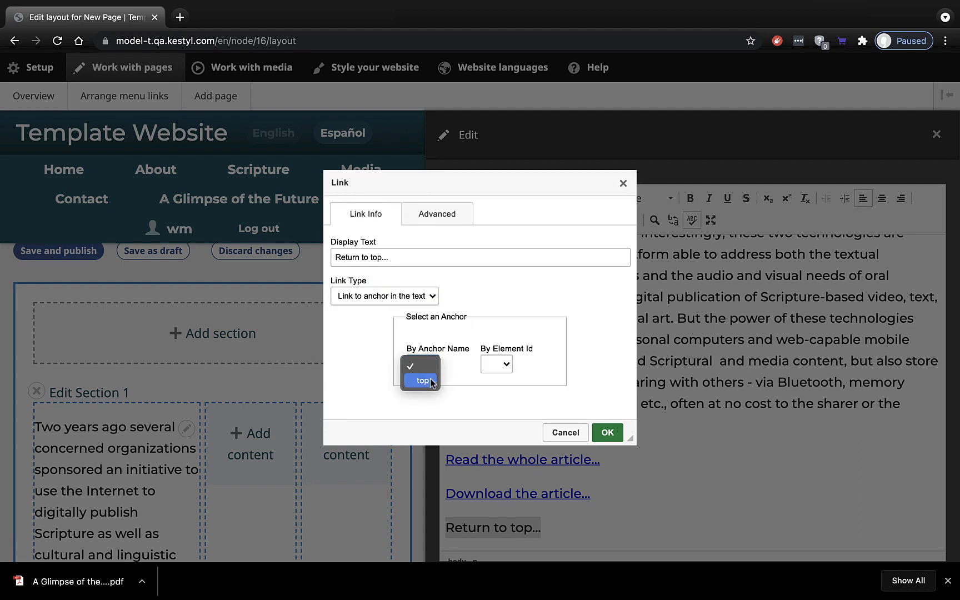
click(425, 381)
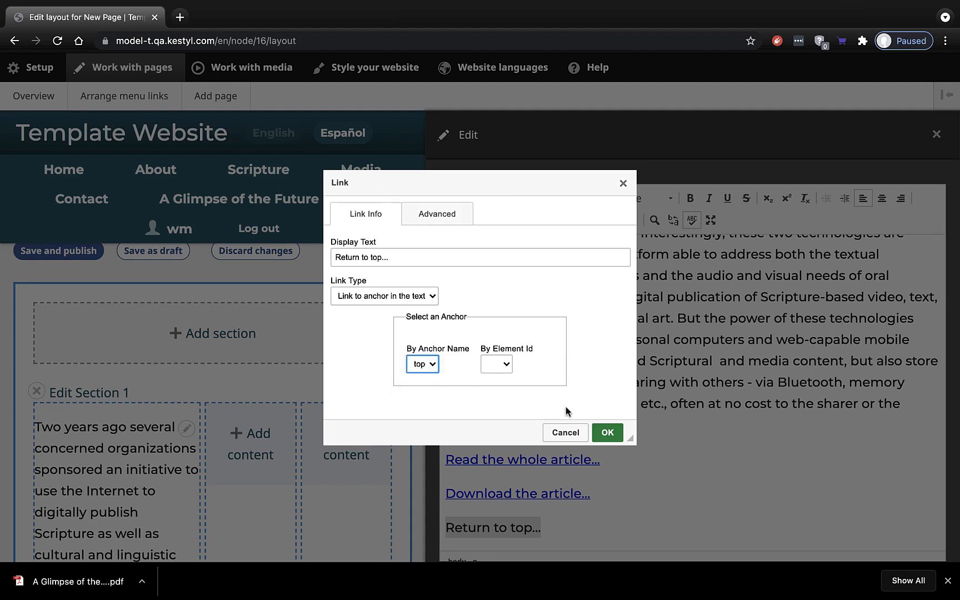
click(608, 434)
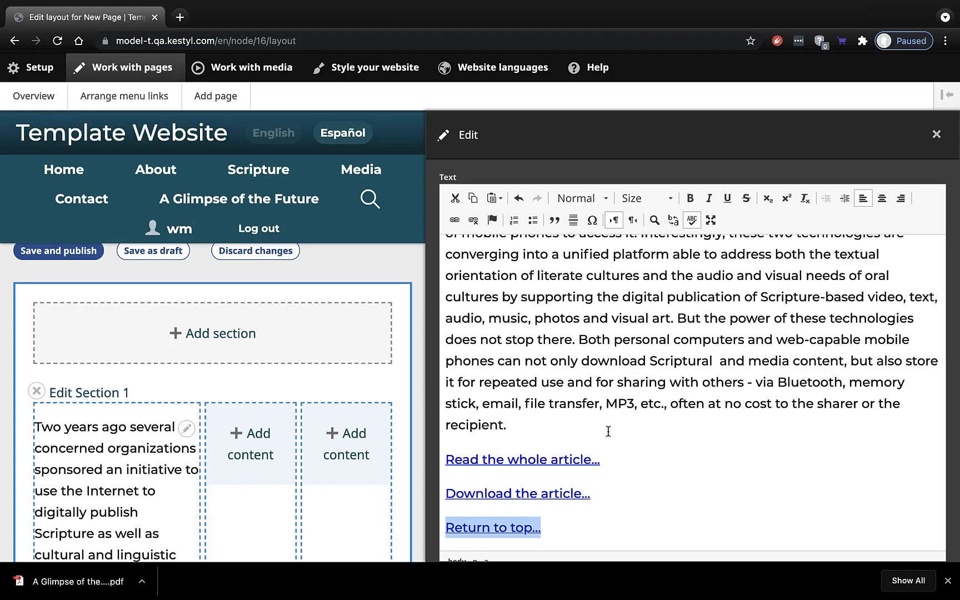
Save the text block with the "Return to top..." link and save the layout as a draft.
scroll(609, 431, down, 3)
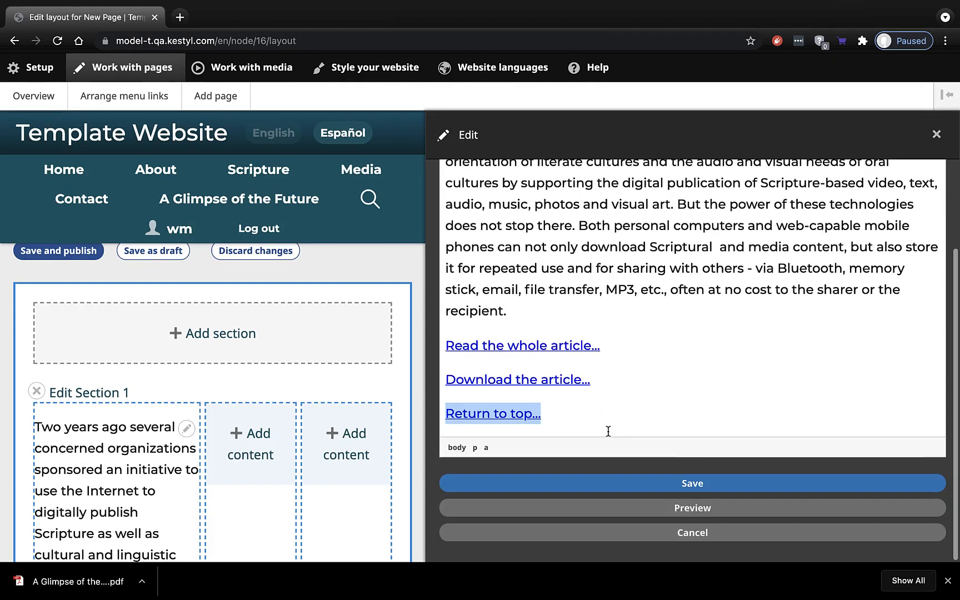
click(705, 486)
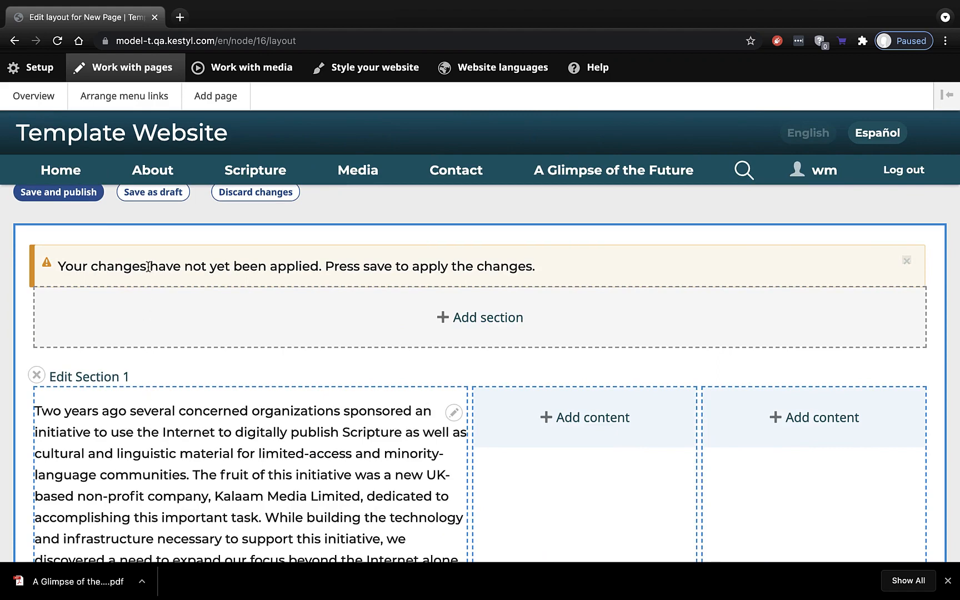
click(158, 196)
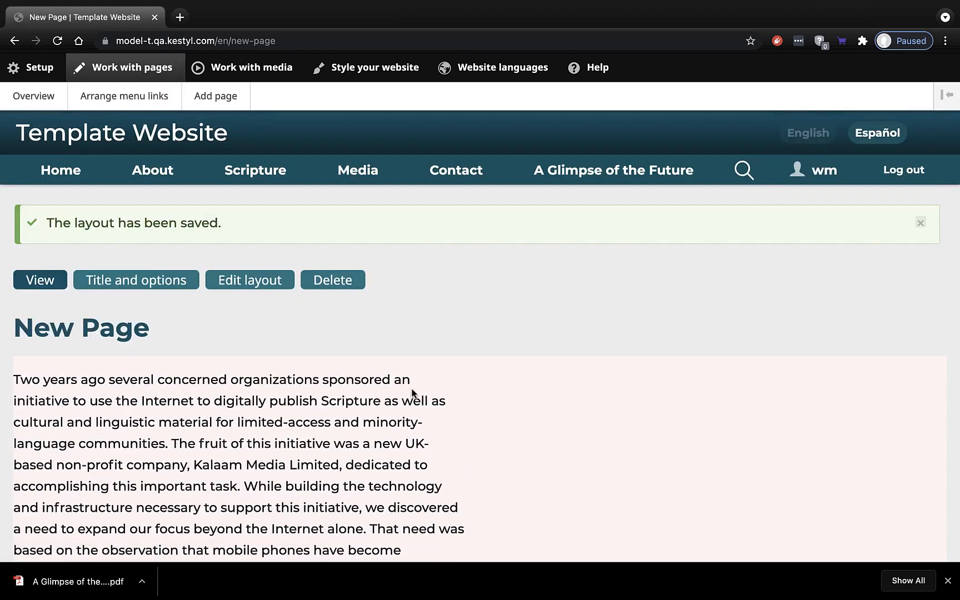
Test the "Return to top..." link at the end of the New Page article and dismiss the status message.
scroll(412, 394, down, 5)
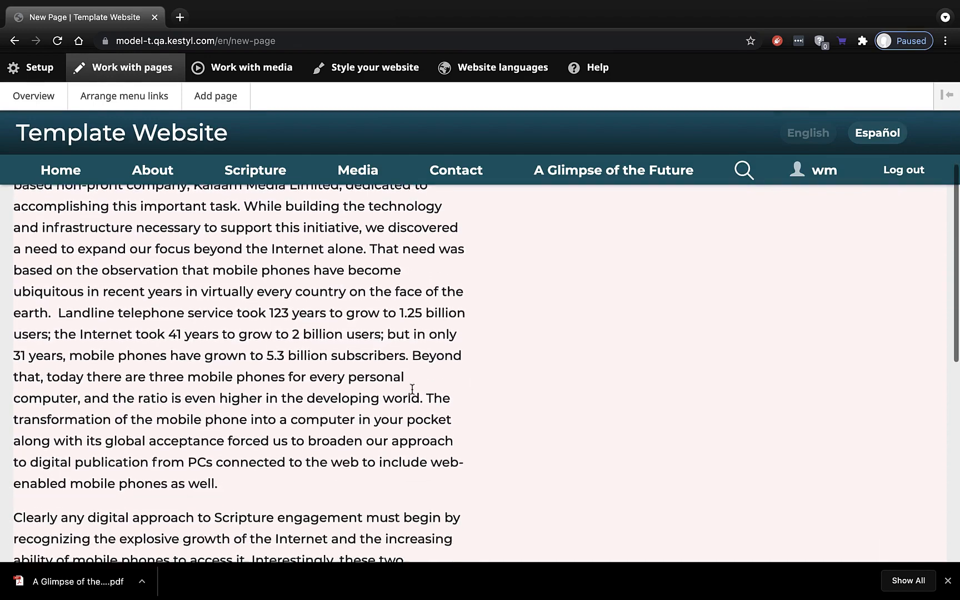
scroll(412, 392, down, 7)
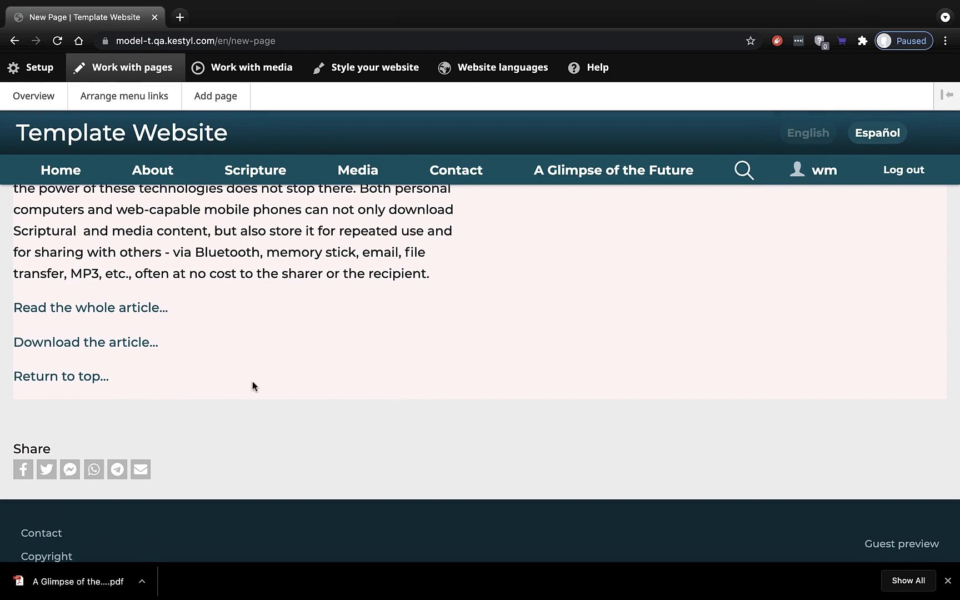
click(76, 378)
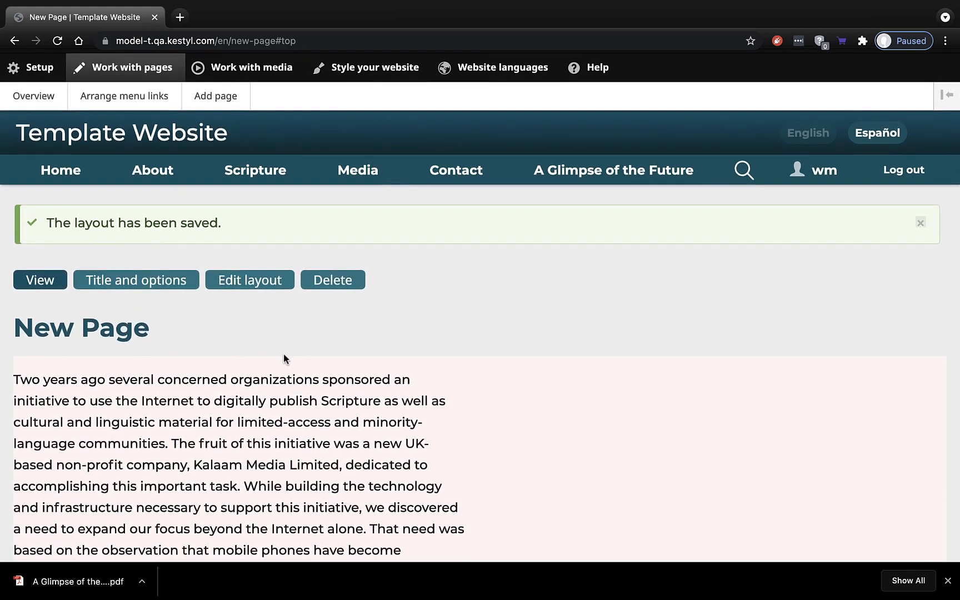
click(920, 223)
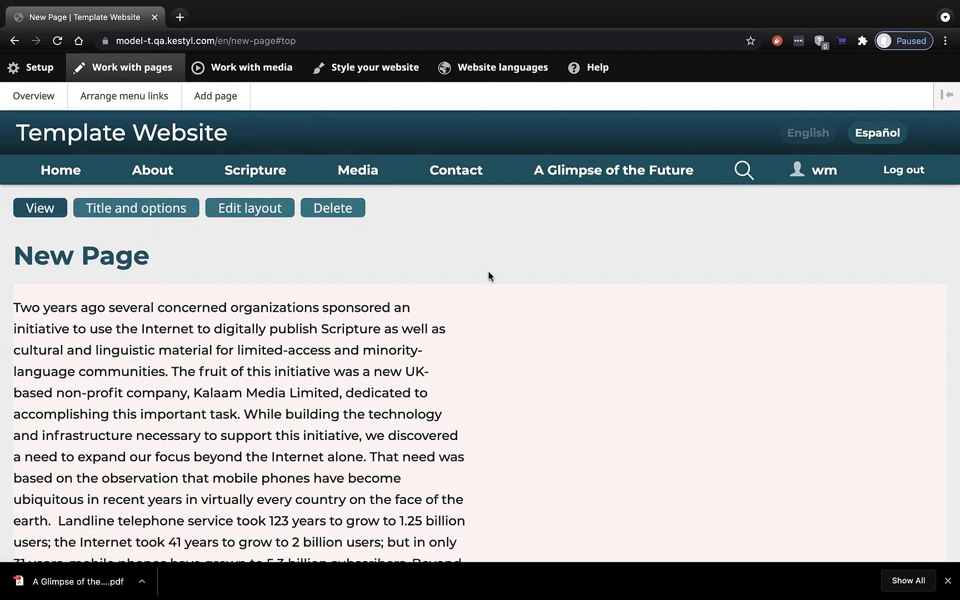